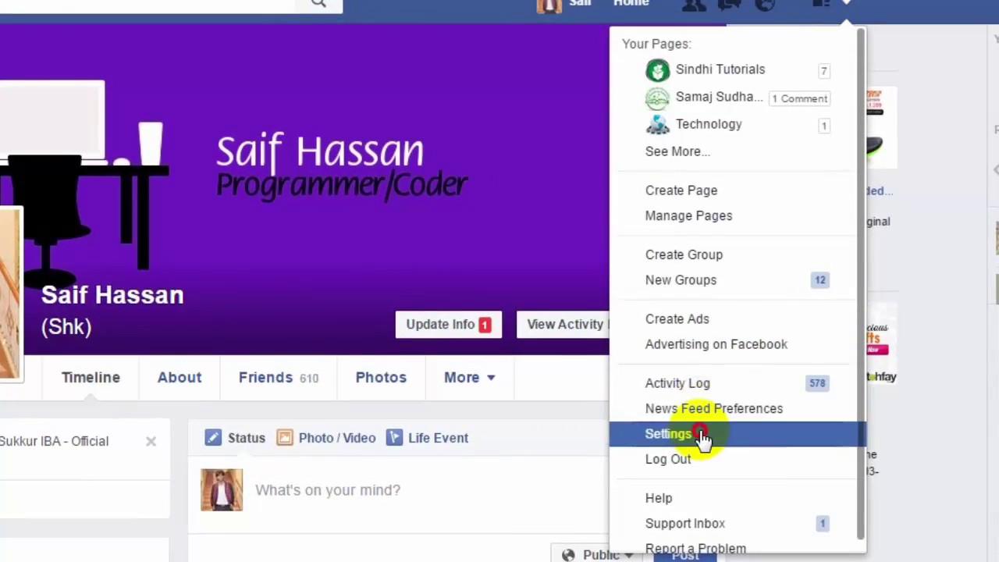
# - In Language settings, change the display language to English (Upside down) and save
pyautogui.click(703, 434)
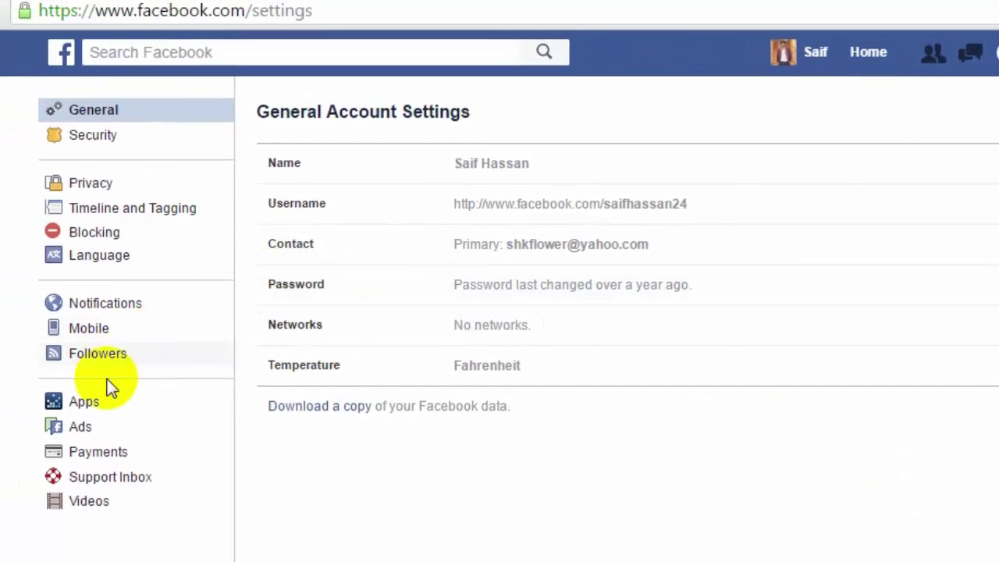
pyautogui.click(132, 265)
pyautogui.click(960, 151)
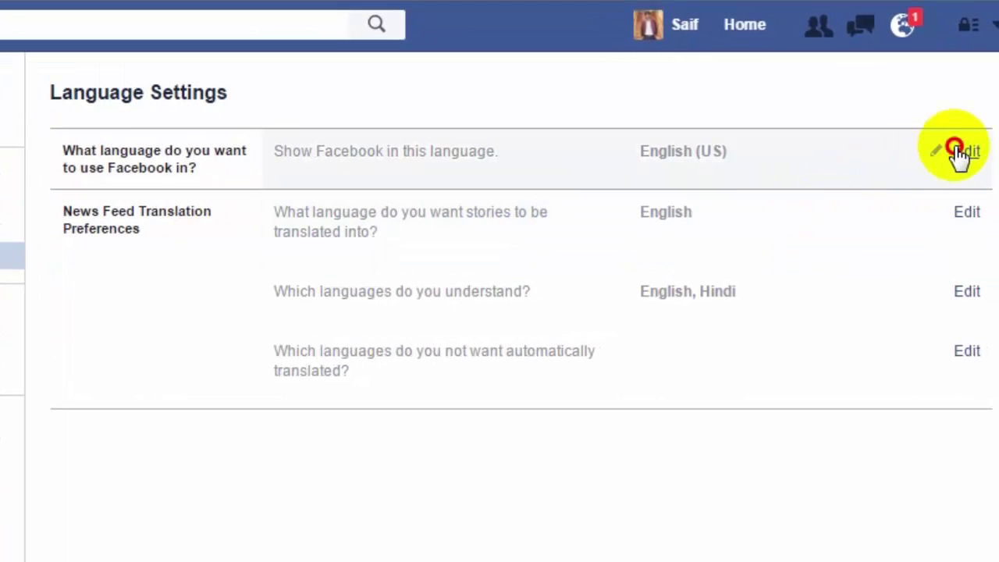
pyautogui.click(406, 199)
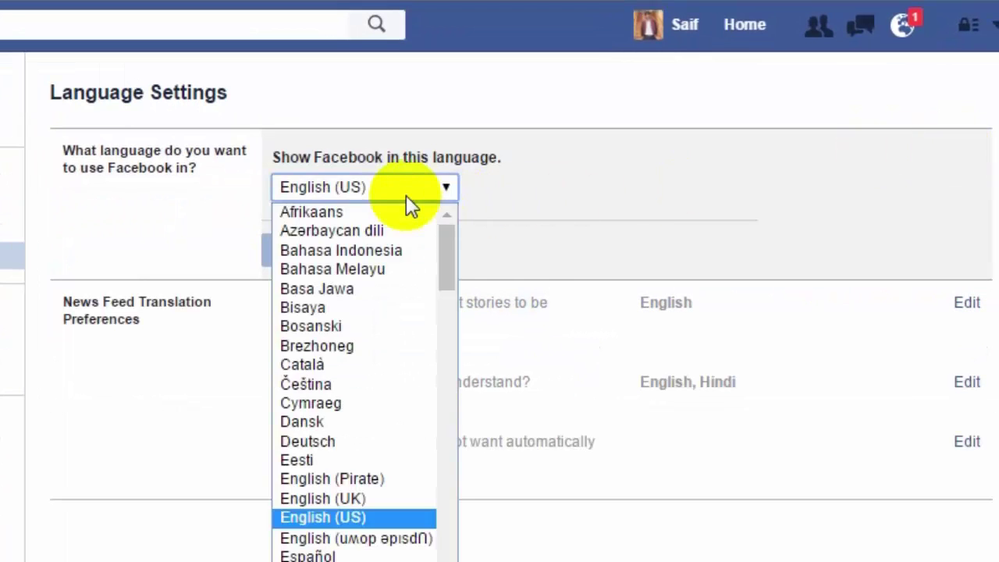
pyautogui.click(365, 535)
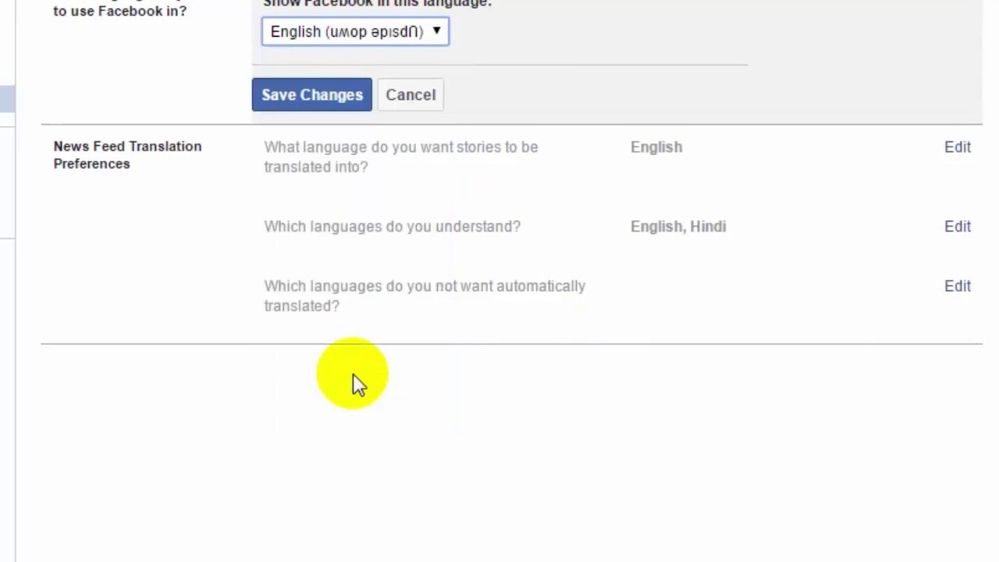
pyautogui.click(323, 106)
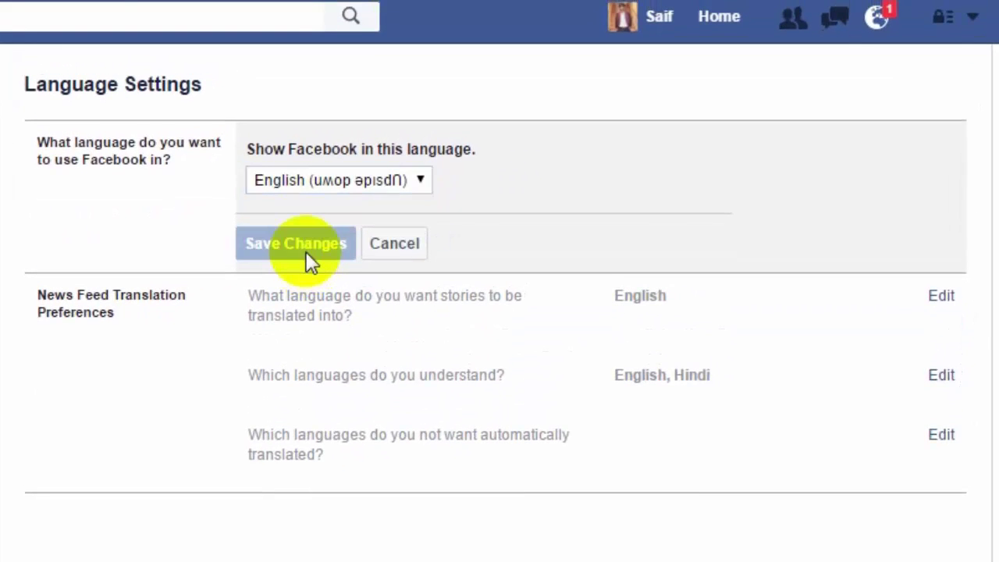
# - Select the existing text in the search box on the profile page
pyautogui.moveTo(40, 85); pyautogui.dragTo(167, 101)
pyautogui.click(167, 105)
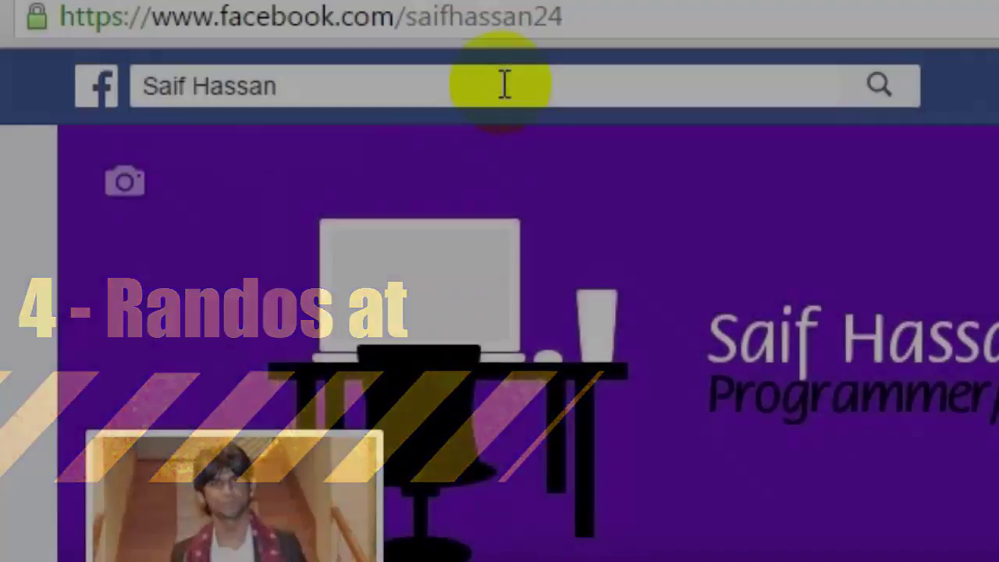
pyautogui.click(503, 86)
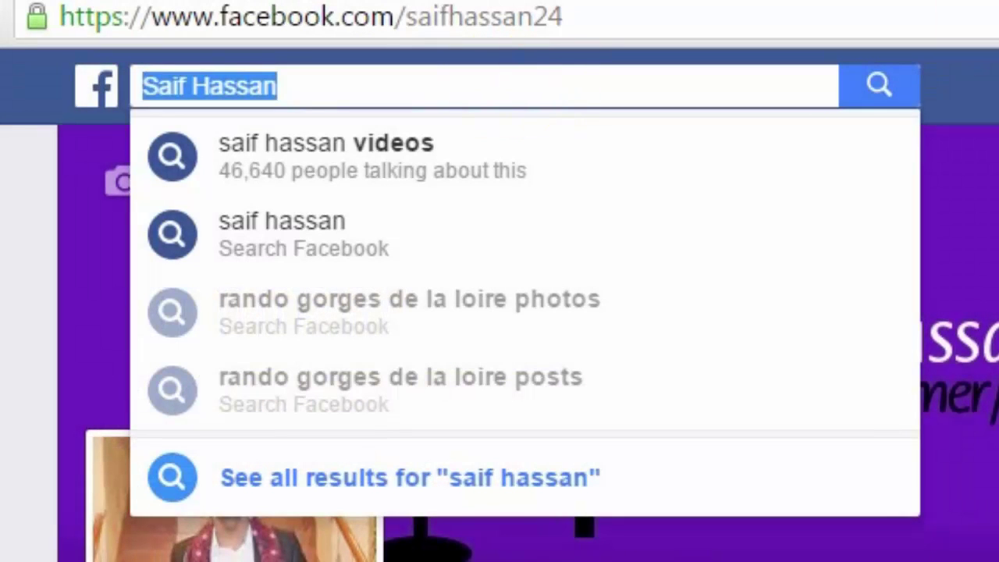
# - Search for 'randos at facebook' and filter the results to People
pyautogui.press('Escape')
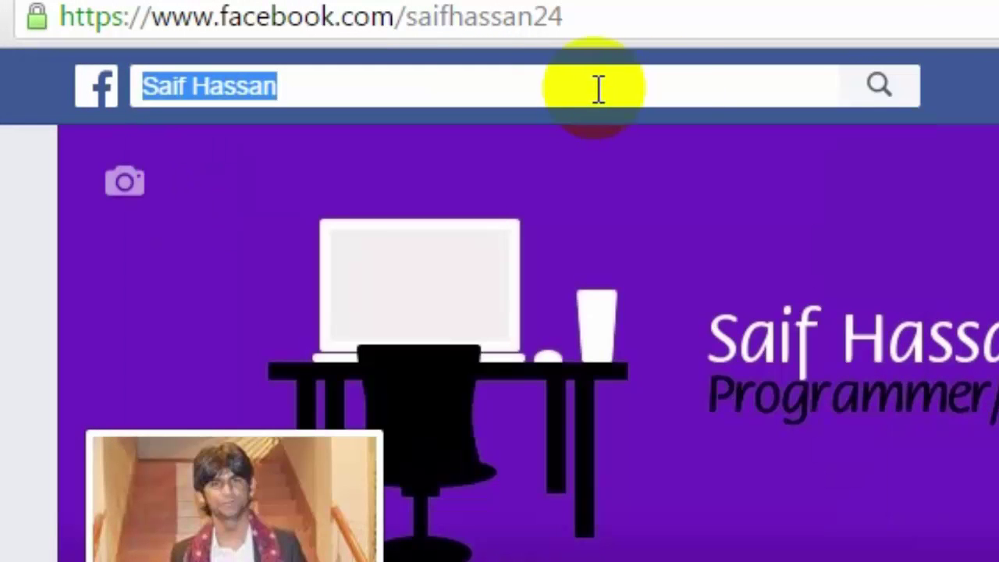
pyautogui.press('Home')
pyautogui.press('Delete')
pyautogui.write('andos')
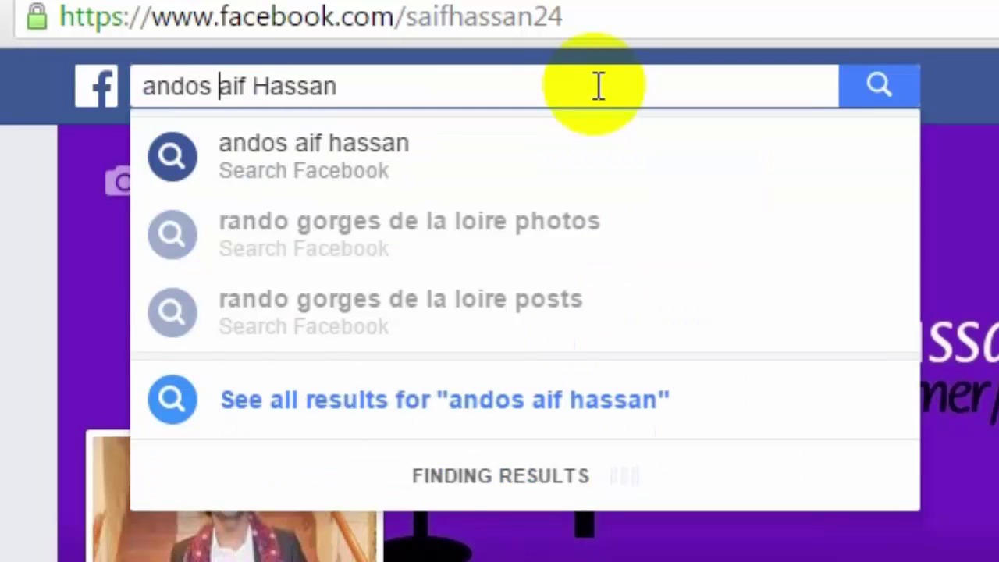
pyautogui.hotkey('ctrl', 'a')
pyautogui.write('randos at ')
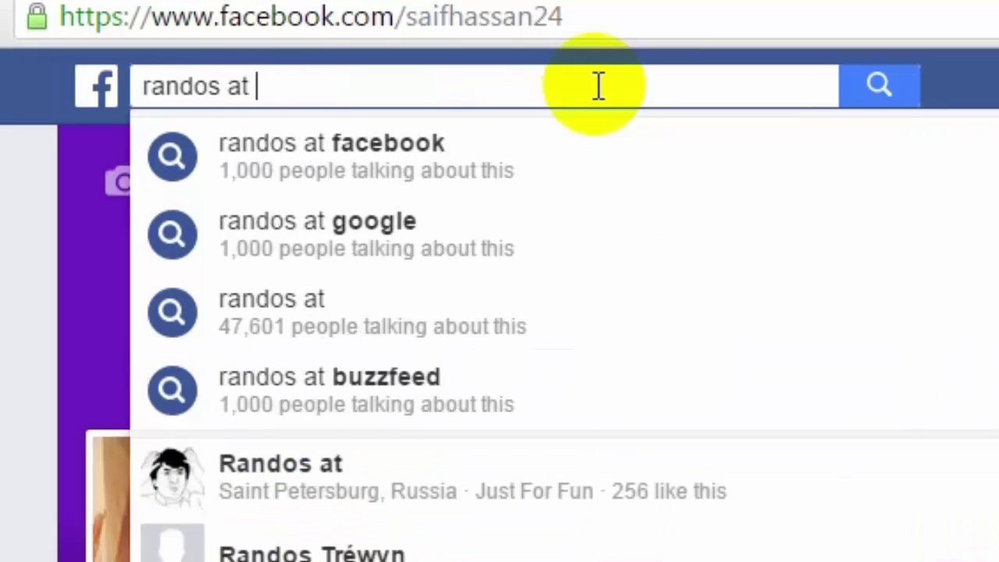
pyautogui.write('facebook')
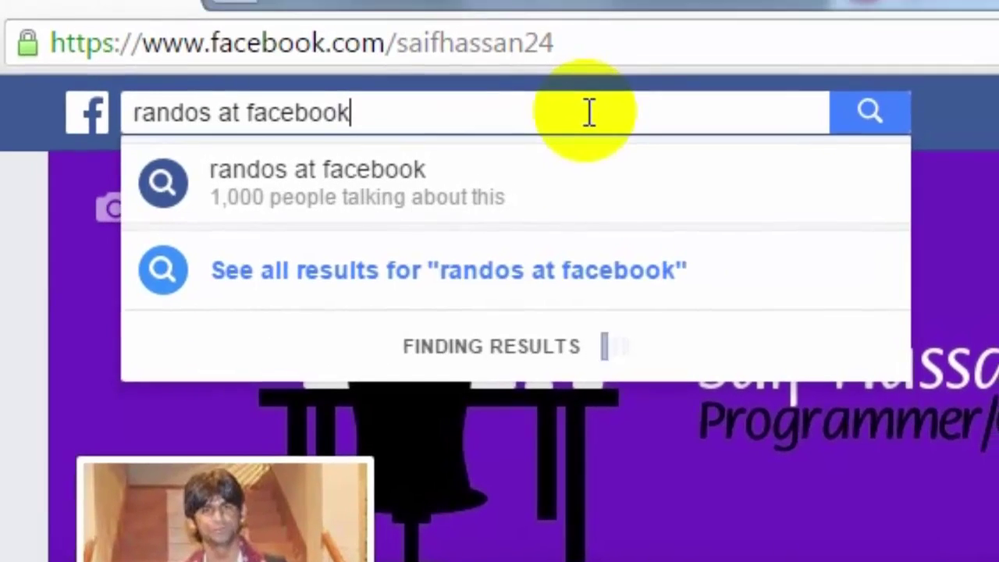
pyautogui.press('Return')
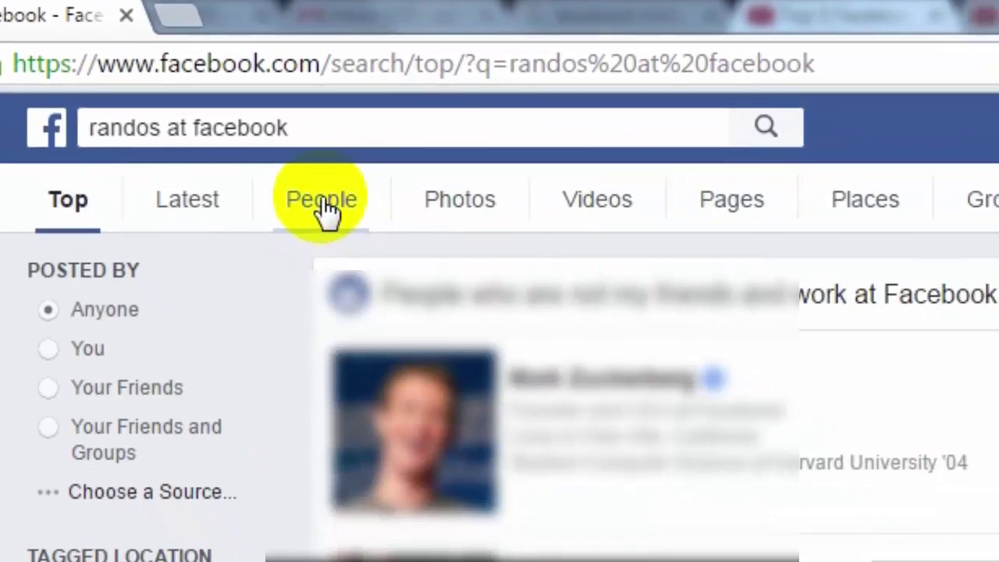
pyautogui.click(372, 230)
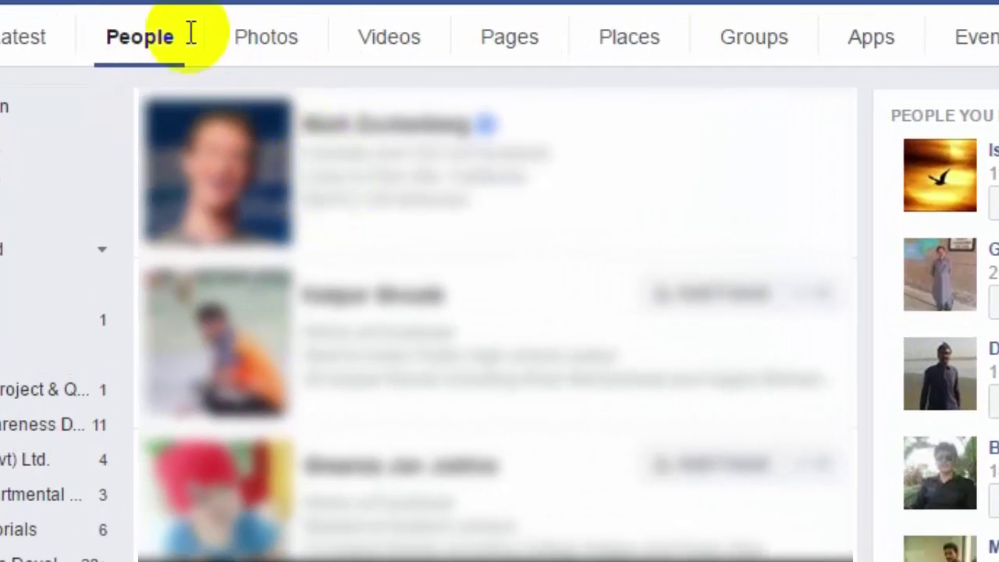
# - Change the search query to 'randos at google' and run it
pyautogui.click(215, 0)
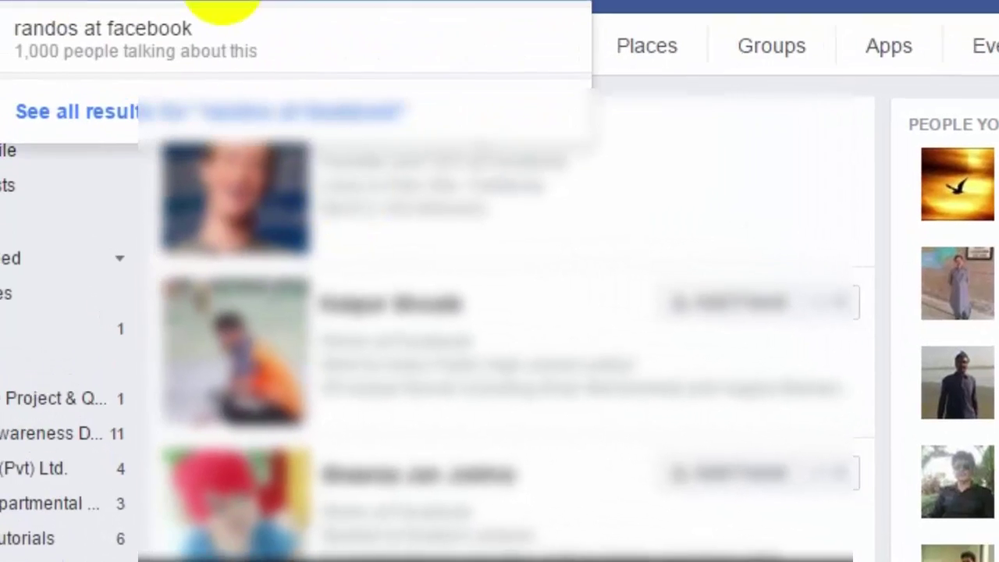
pyautogui.press('BackSpace')
pyautogui.press('BackSpace')
pyautogui.press('BackSpace')
pyautogui.press('BackSpace')
pyautogui.press('BackSpace')
pyautogui.press('BackSpace')
pyautogui.press('BackSpace')
pyautogui.press('BackSpace')
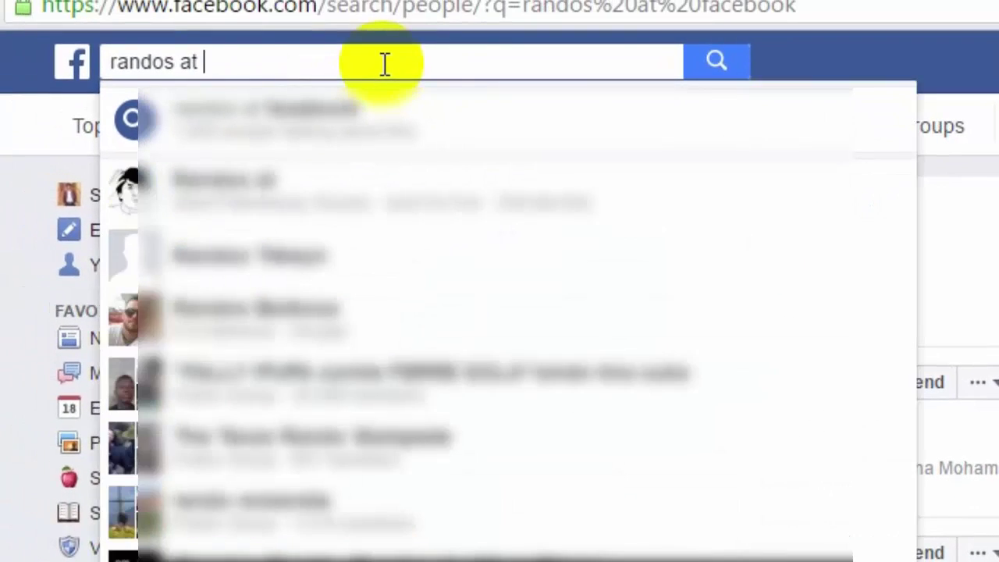
pyautogui.write('google')
pyautogui.press('Return')
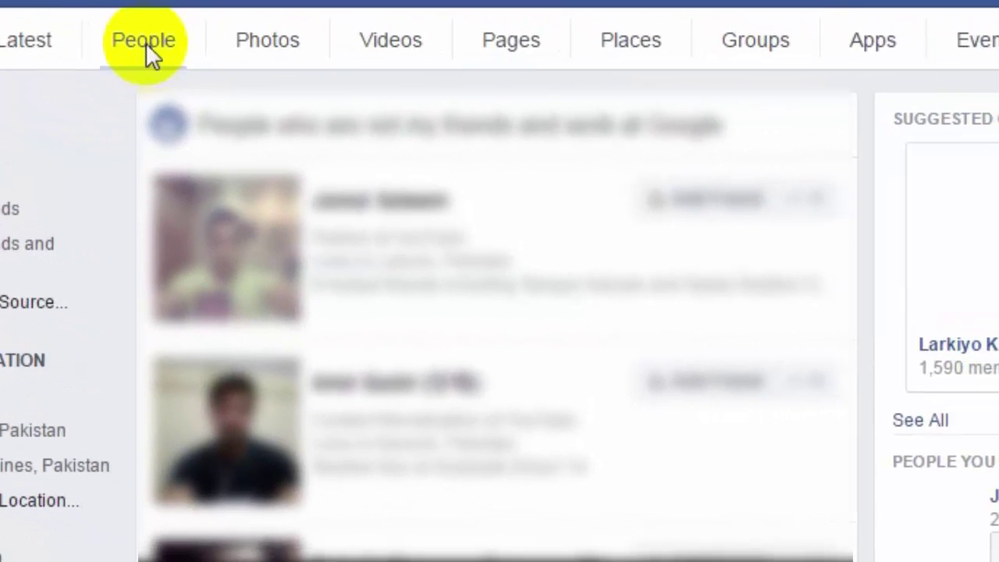
# - Filter 'randos at google' to People, then search 'randos at microsoft' and show People
pyautogui.click(224, 94)
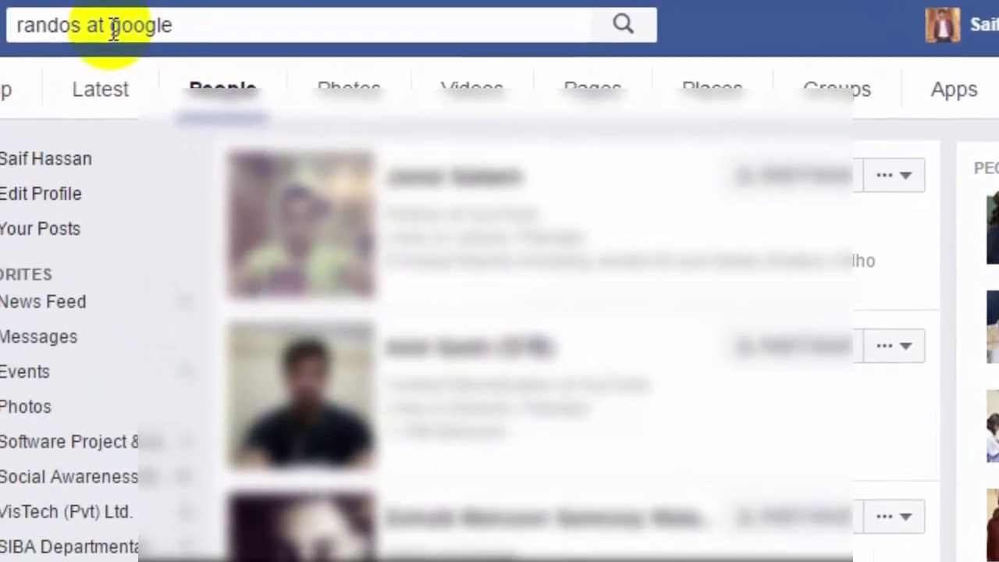
pyautogui.click(249, 50)
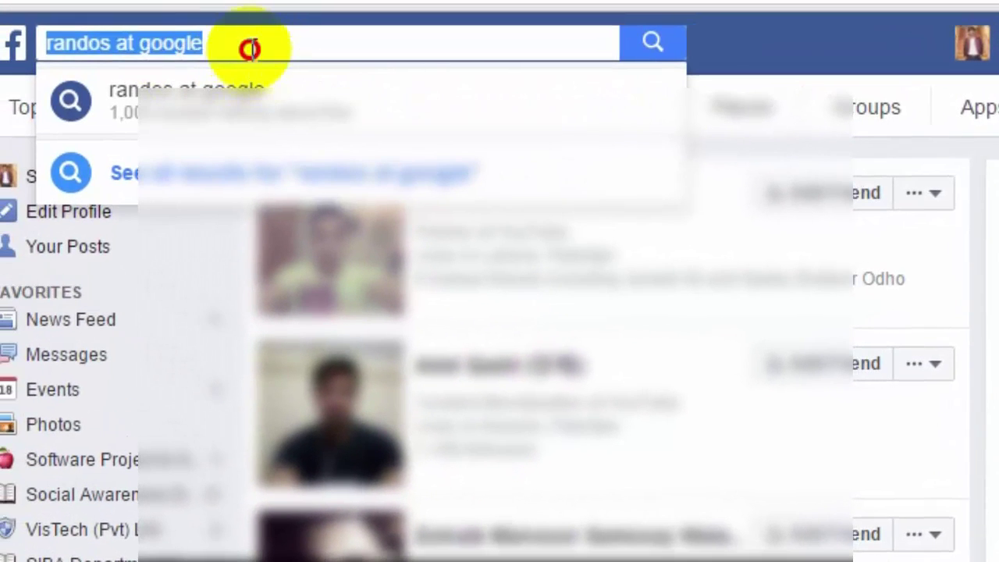
pyautogui.click(249, 50)
pyautogui.press('BackSpace')
pyautogui.press('BackSpace')
pyautogui.press('BackSpace')
pyautogui.press('BackSpace')
pyautogui.press('BackSpace')
pyautogui.press('BackSpace')
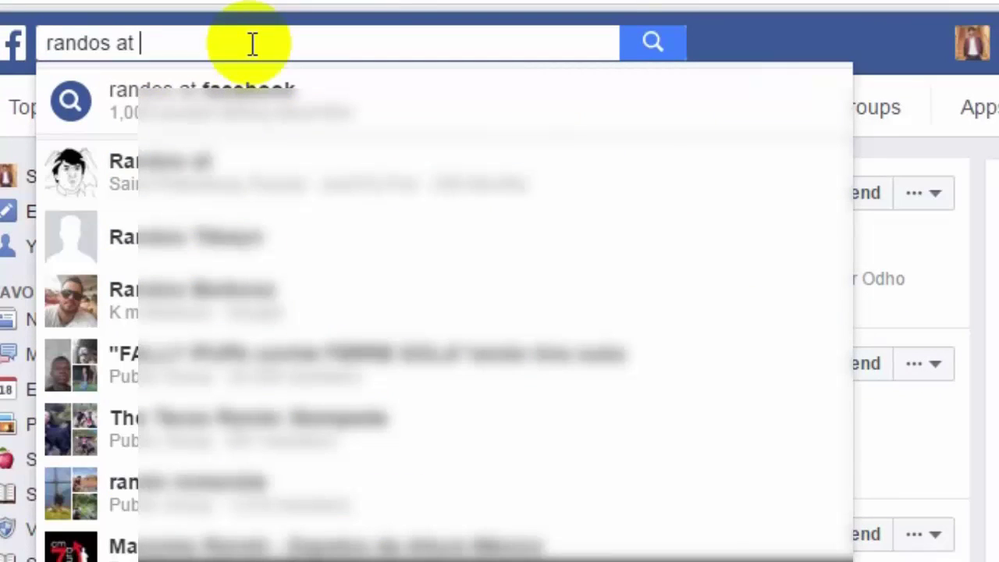
pyautogui.write('microsoft')
pyautogui.press('Return')
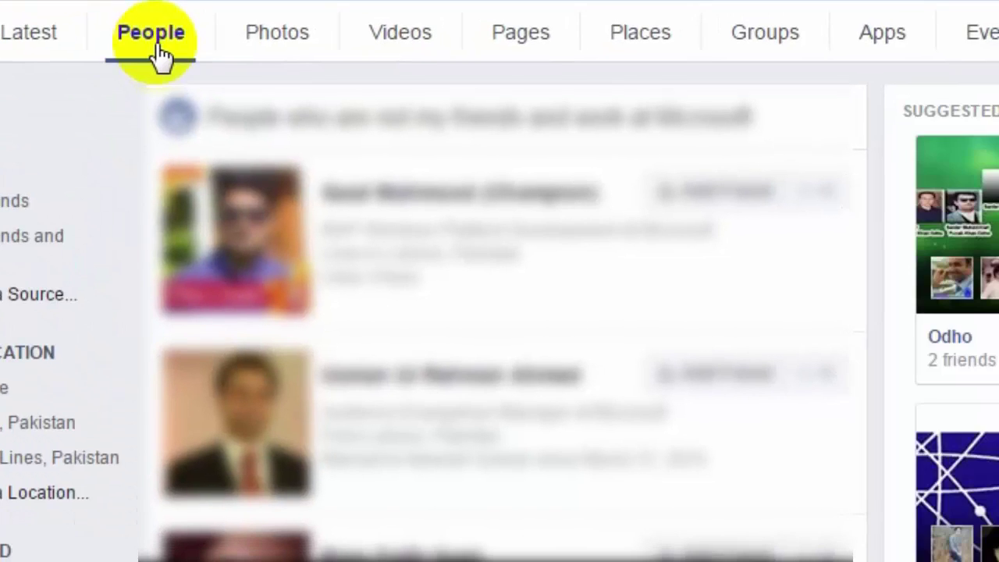
pyautogui.click(159, 54)
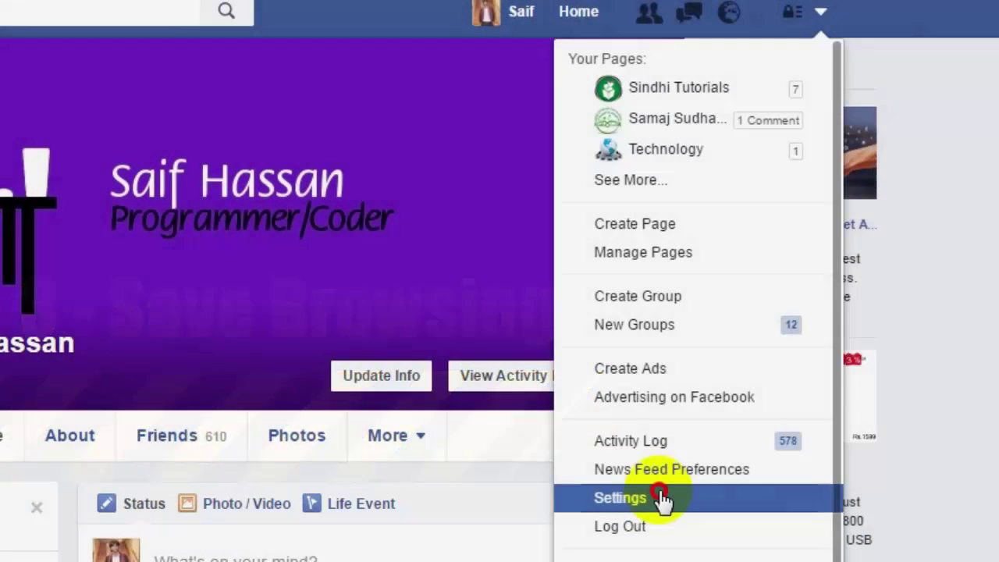
# - Choose Settings from the top-bar account menu to reach General Account Settings
pyautogui.click(663, 500)
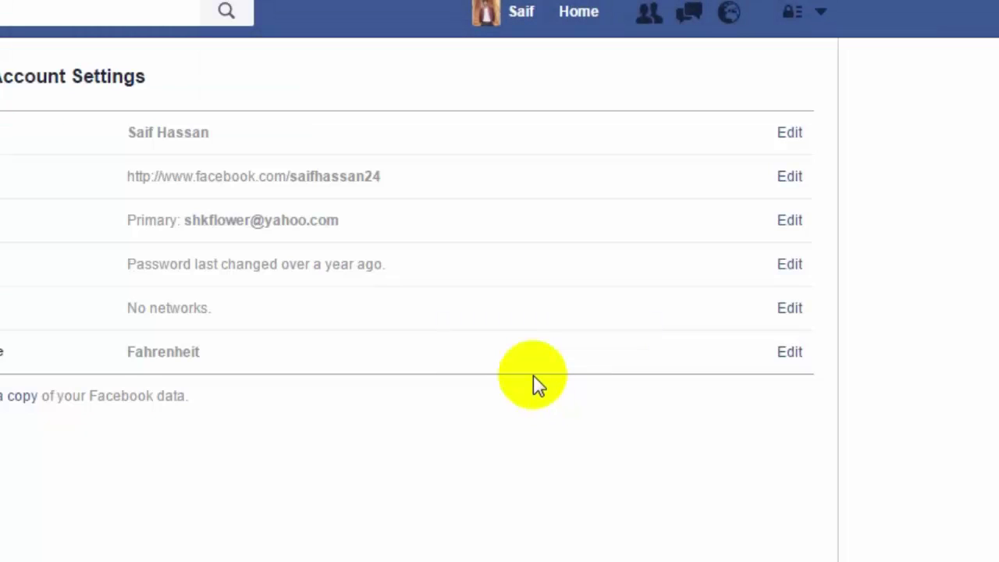
pyautogui.click(823, 15)
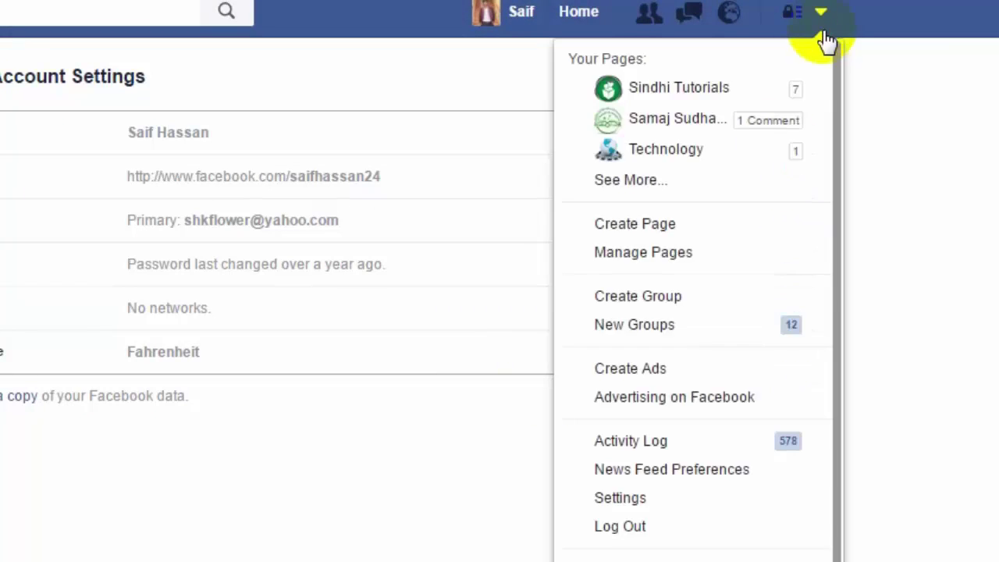
pyautogui.click(691, 496)
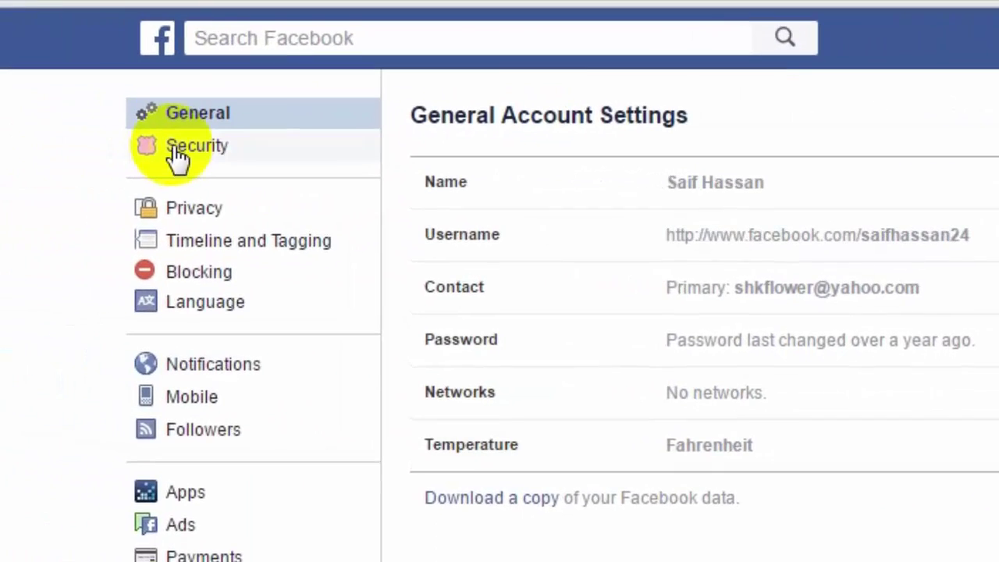
# - Under Security, set Login Alerts to Get notifications and save the change
pyautogui.click(175, 150)
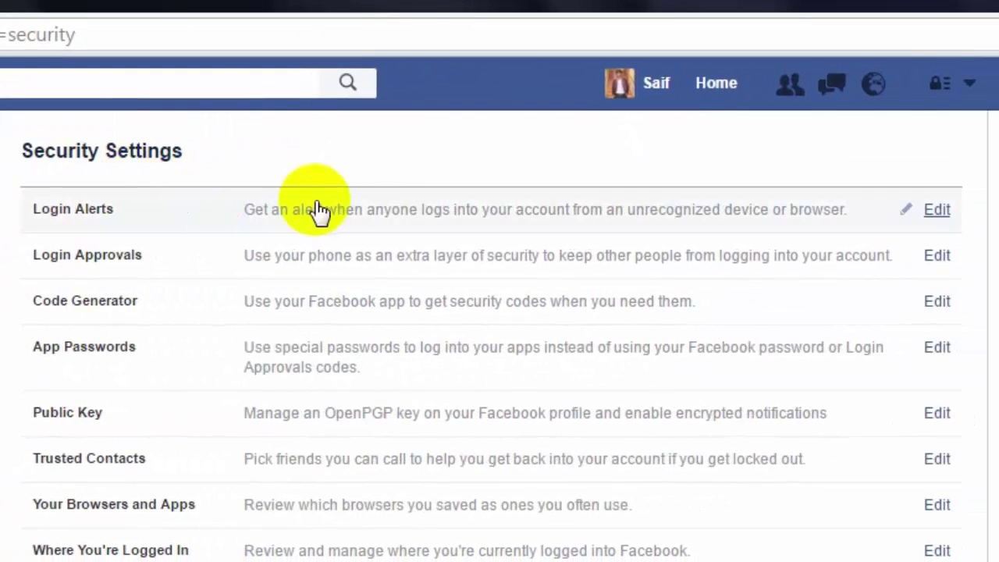
pyautogui.click(933, 213)
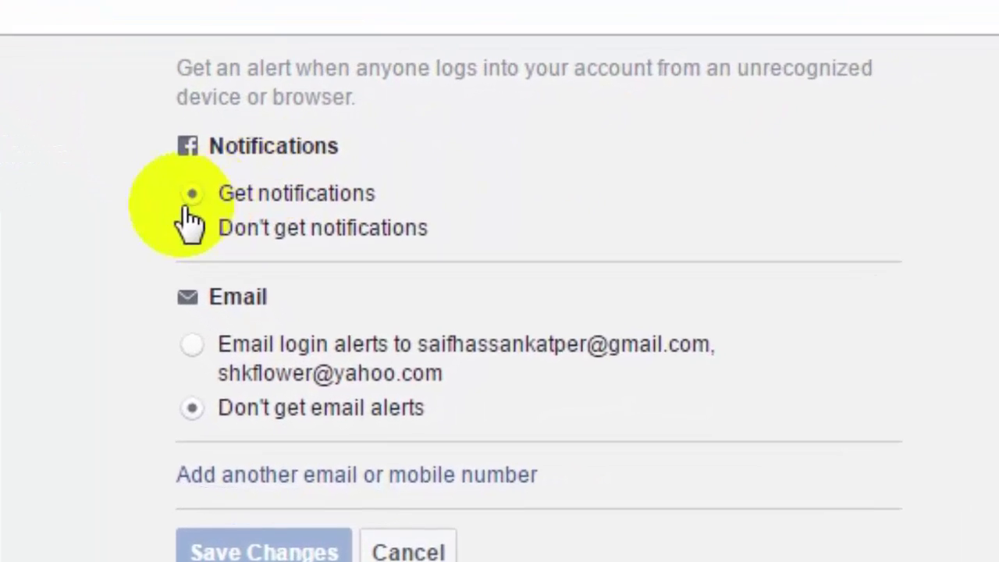
pyautogui.click(287, 549)
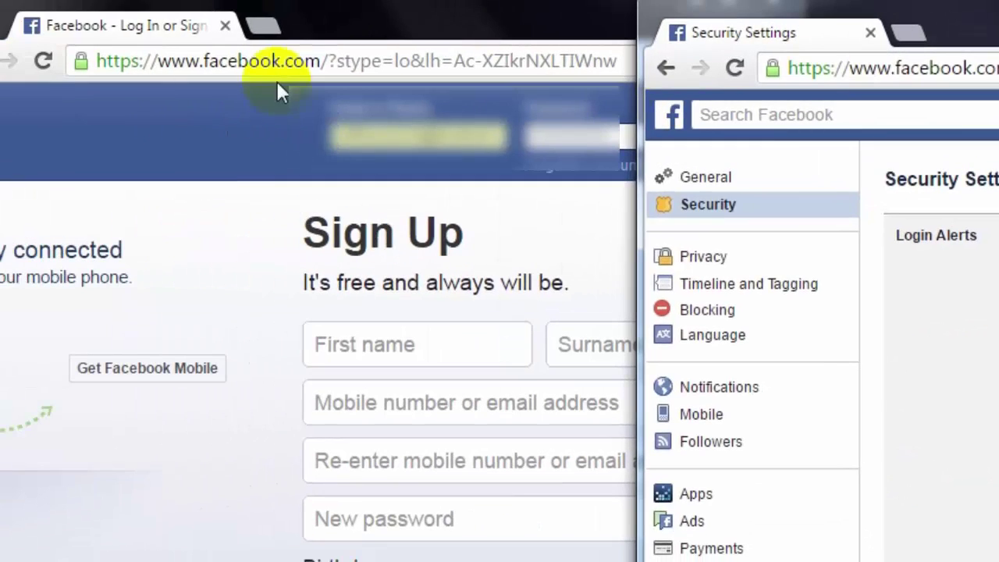
pyautogui.click(372, 23)
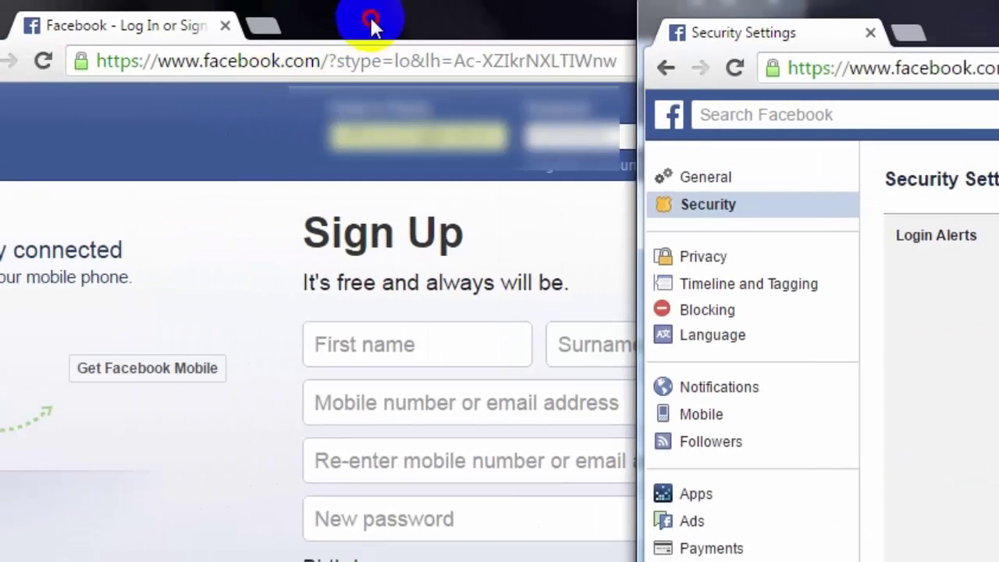
# - Attempt a login in the second window, then open the unrecognized-device notification
pyautogui.click(751, 138)
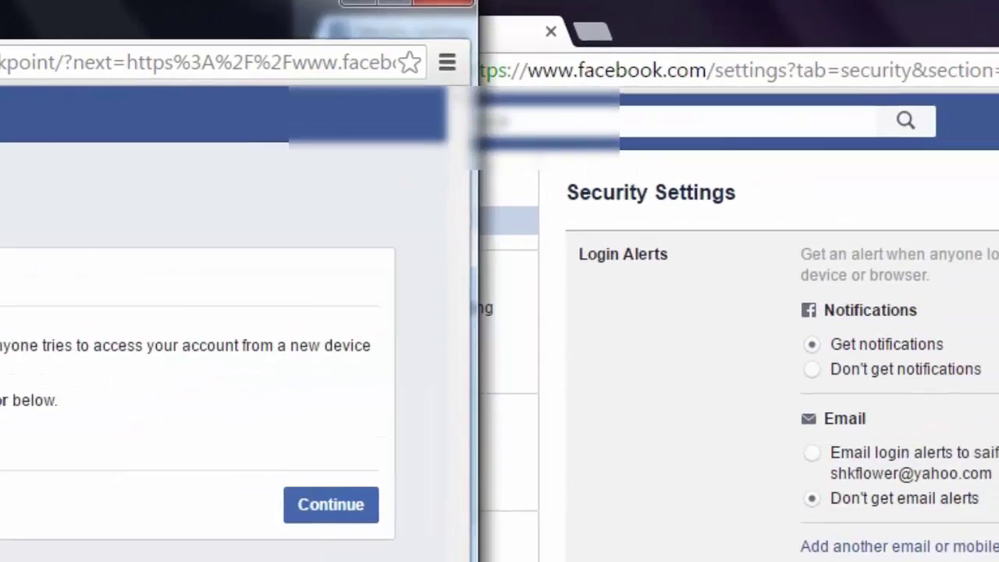
pyautogui.click(901, 32)
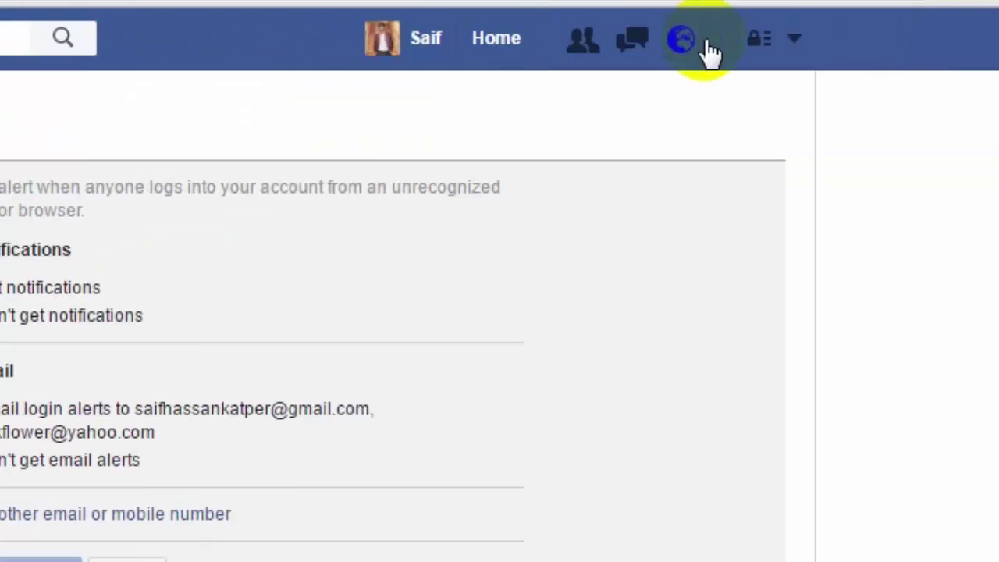
pyautogui.click(195, 39)
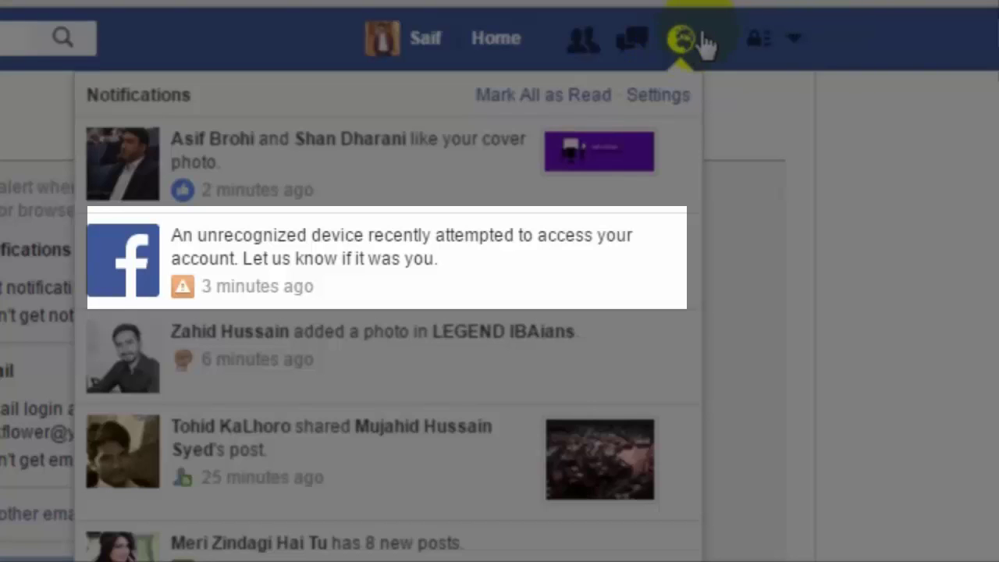
pyautogui.click(429, 251)
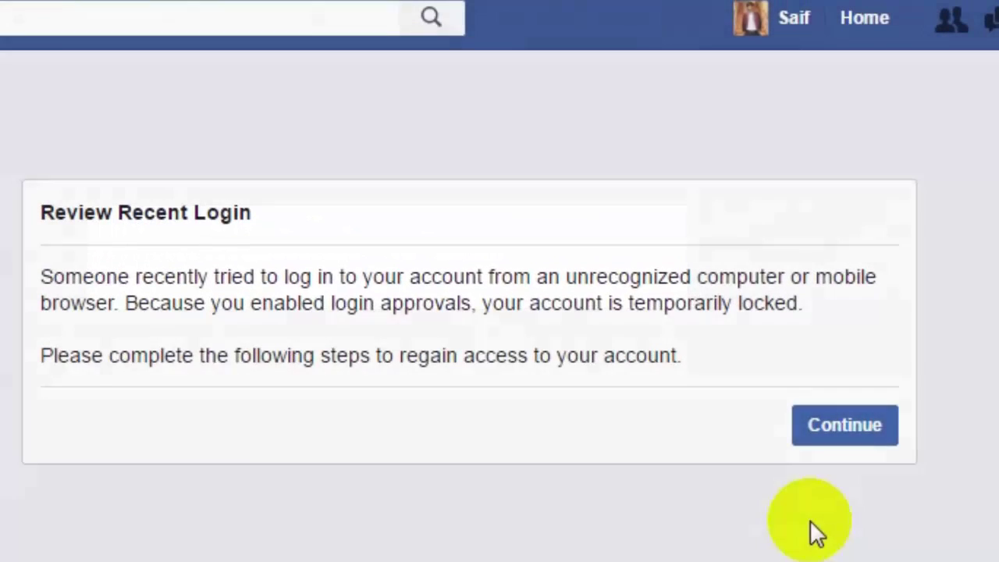
# - Continue the recent-login review, answer 'This wasn't me', and focus the Password field
pyautogui.click(832, 442)
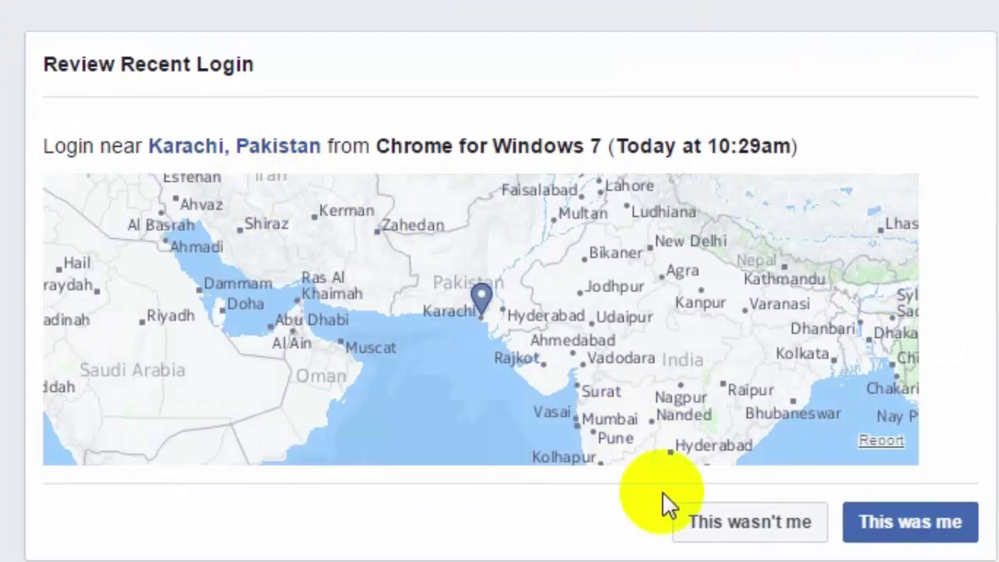
pyautogui.click(889, 549)
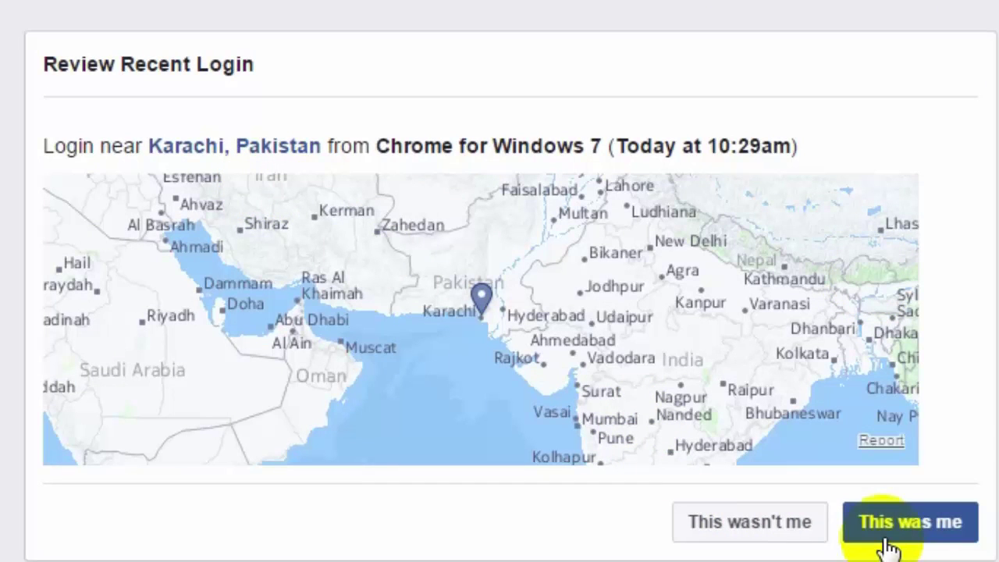
pyautogui.click(776, 530)
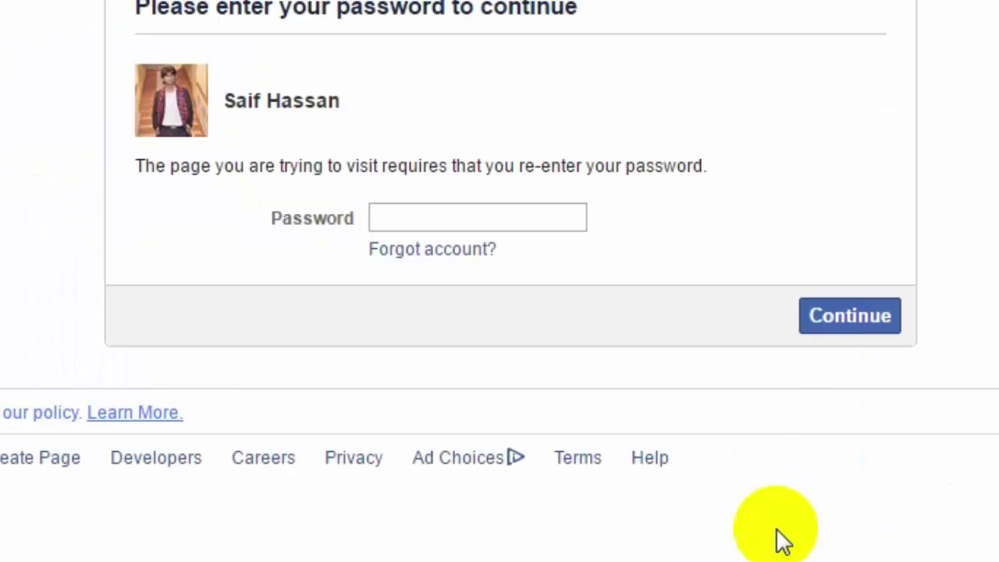
pyautogui.click(527, 217)
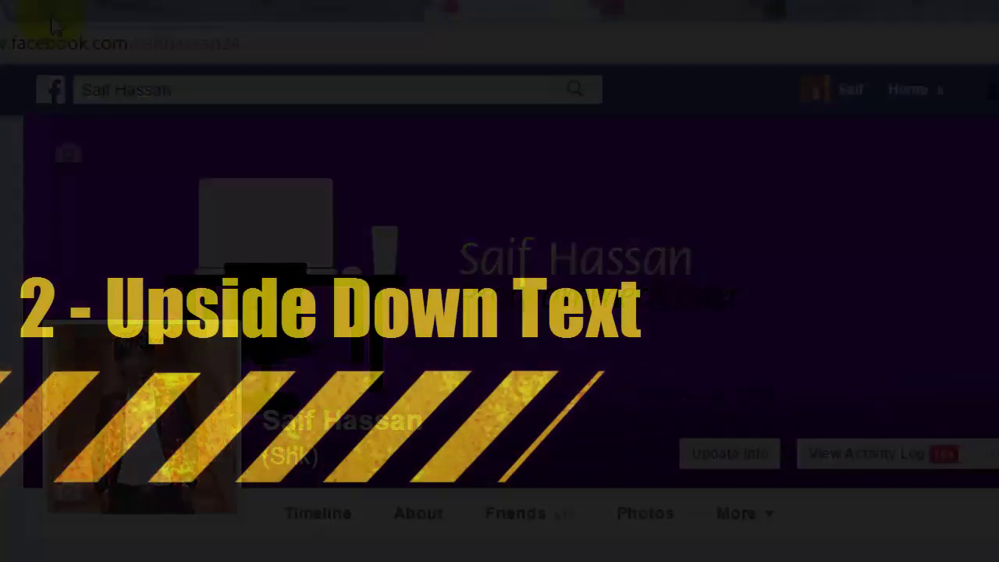
# - On upsidedowntext.com, flip 'Upside down text here.' and 'you can't type this!' and select the output
pyautogui.write('upside')
pyautogui.press('End')
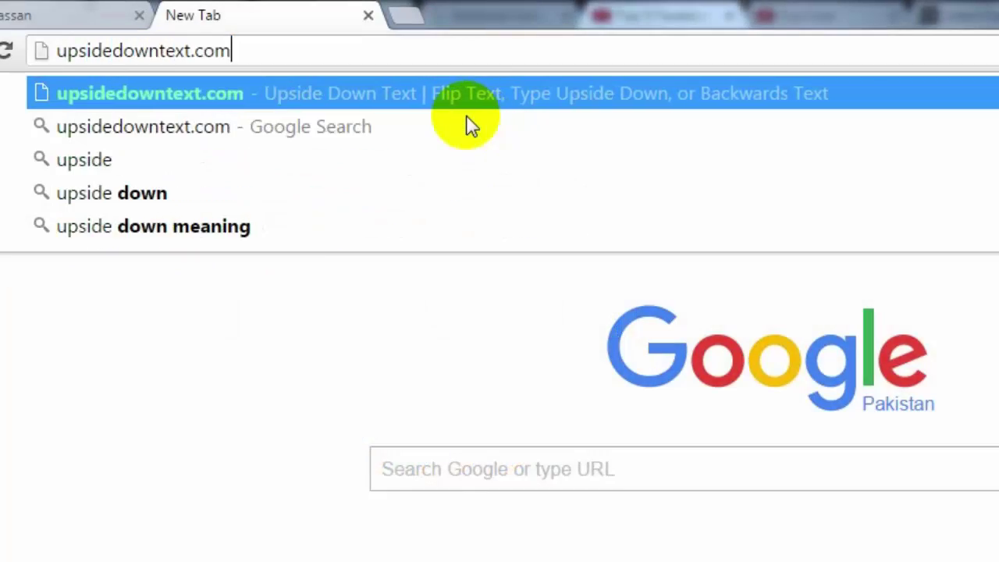
pyautogui.press('Return')
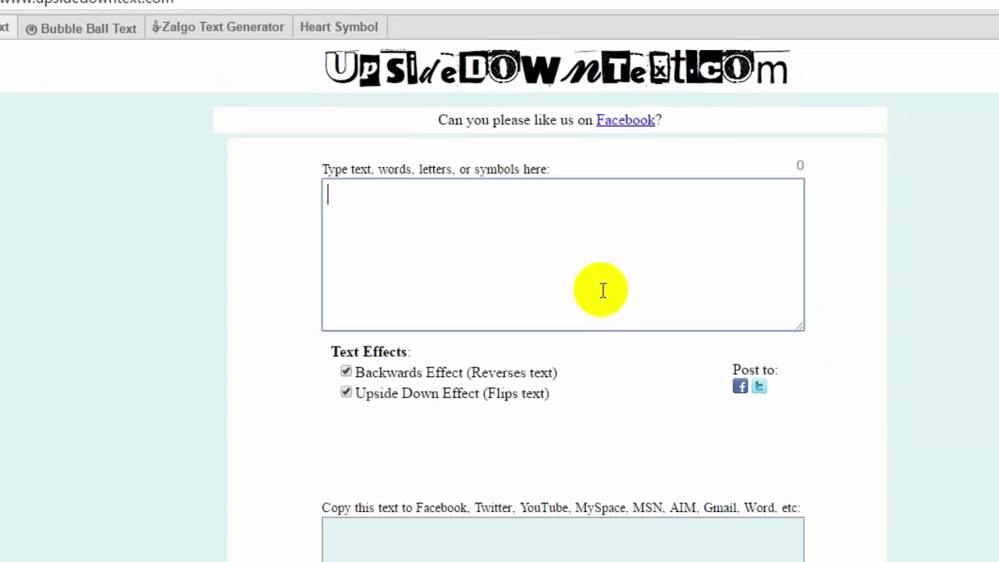
pyautogui.click(444, 183)
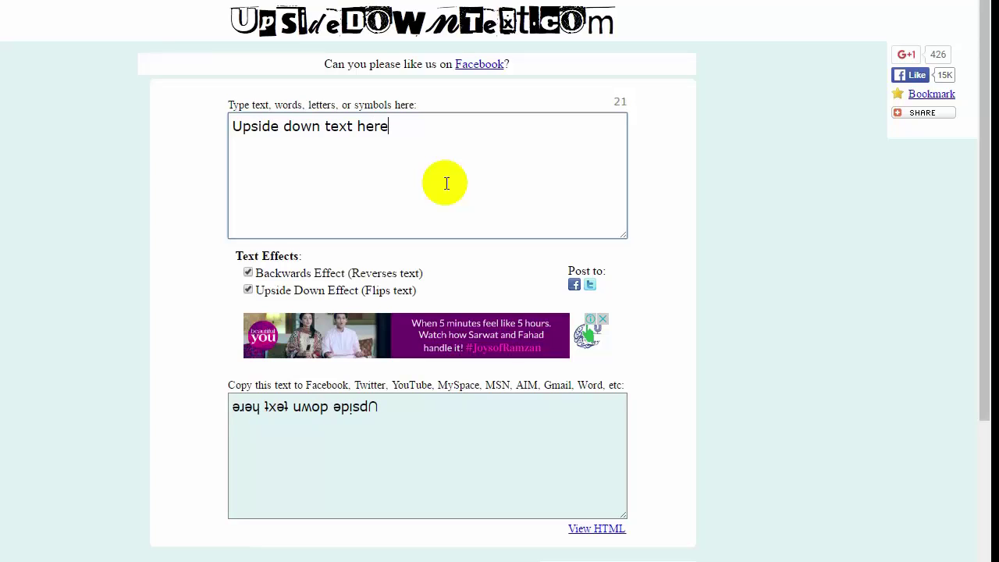
pyautogui.press('Return')
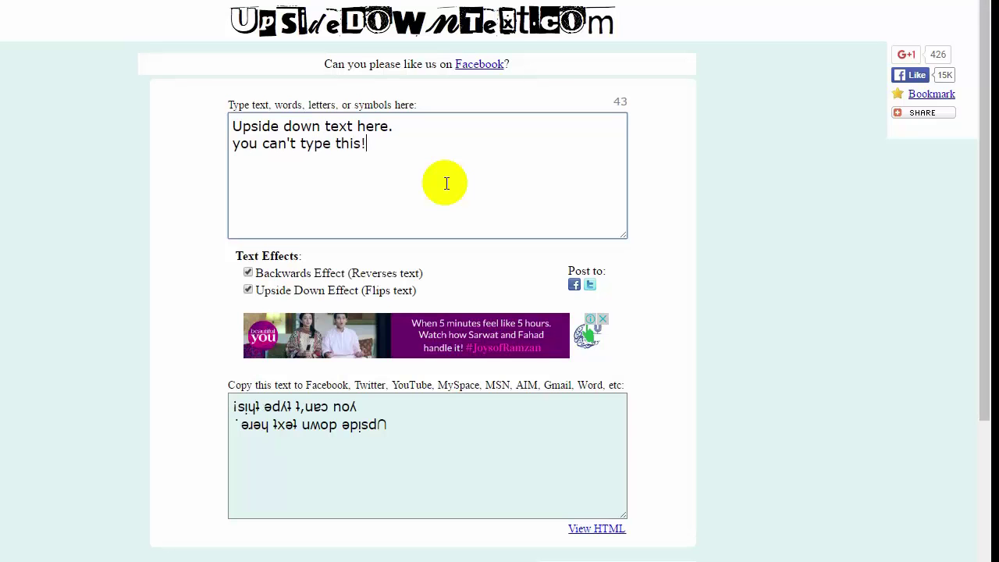
pyautogui.click(352, 422)
# - Copy the flipped text, paste it into the status composer, and post it
pyautogui.rightClick(352, 427)
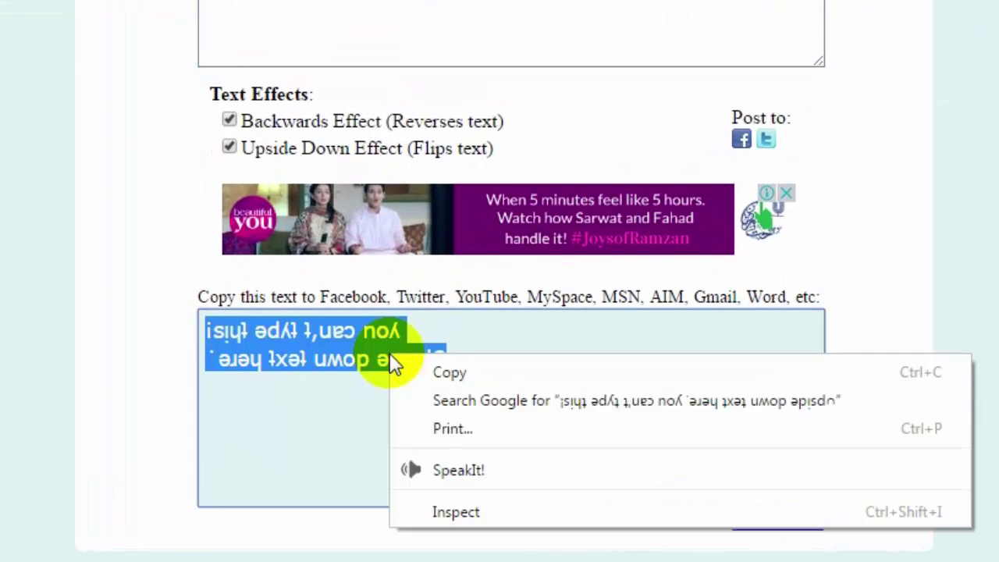
pyautogui.click(449, 372)
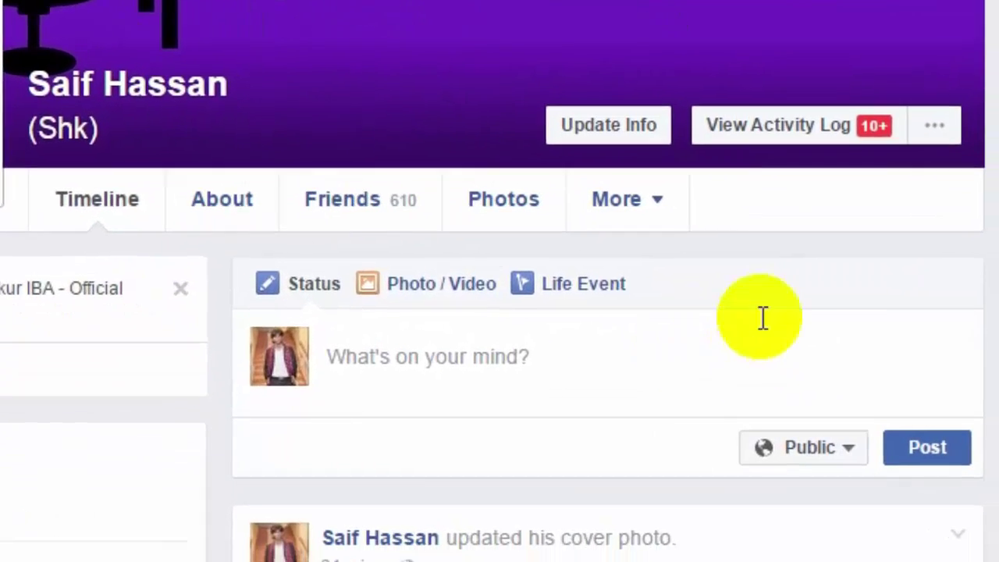
pyautogui.click(765, 453)
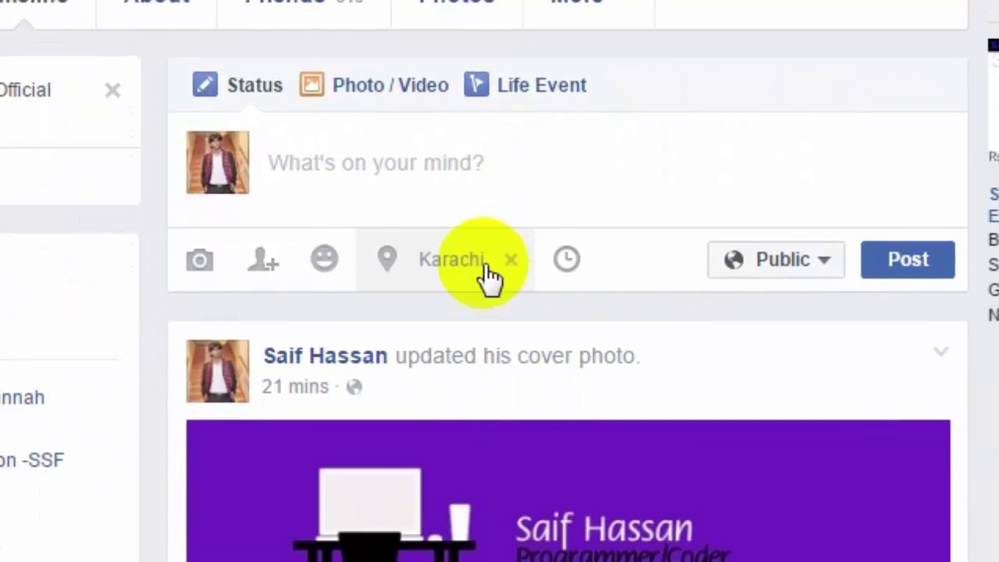
pyautogui.rightClick(475, 196)
pyautogui.click(426, 179)
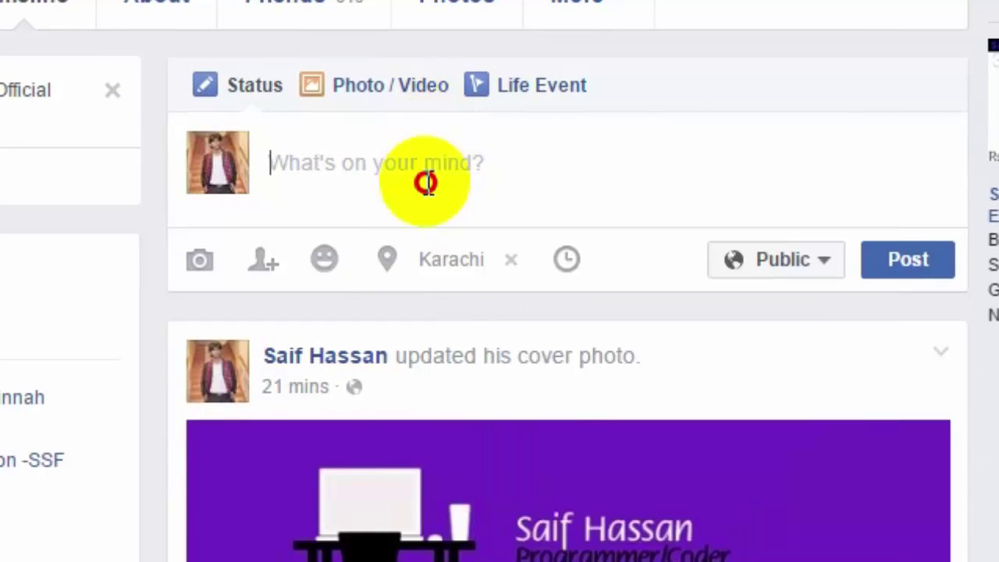
pyautogui.rightClick(428, 187)
pyautogui.click(413, 144)
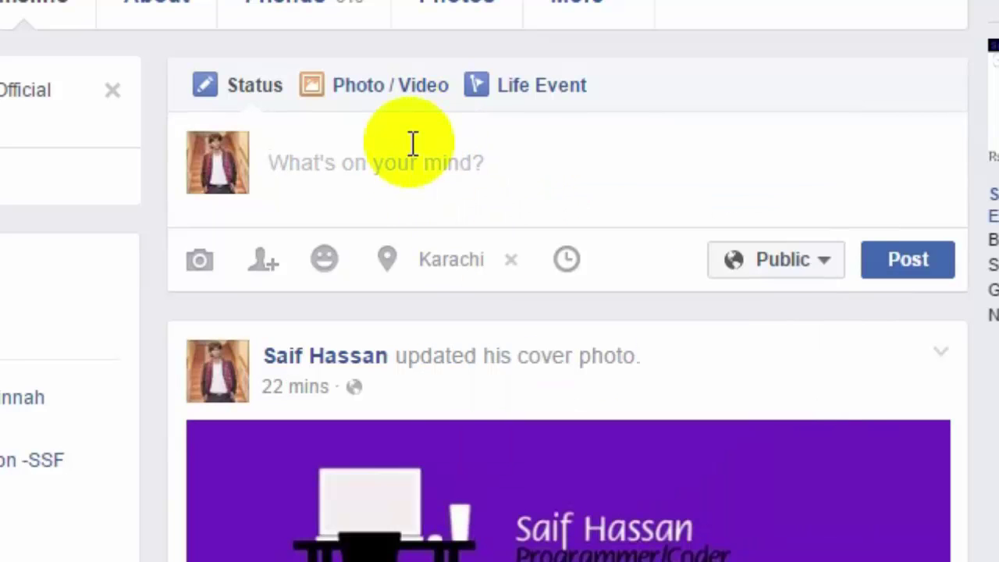
pyautogui.hotkey('ctrl', 'v')
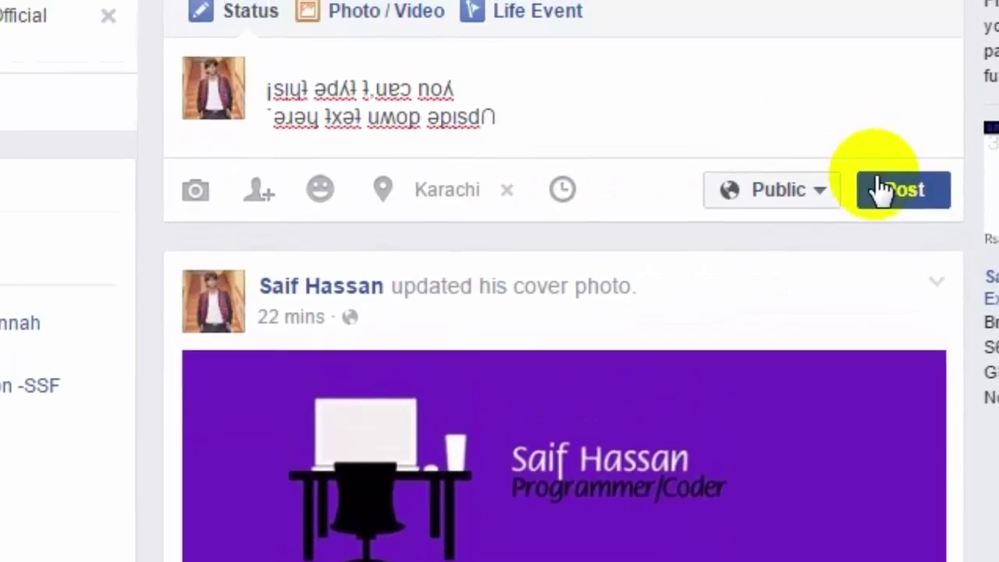
pyautogui.click(897, 250)
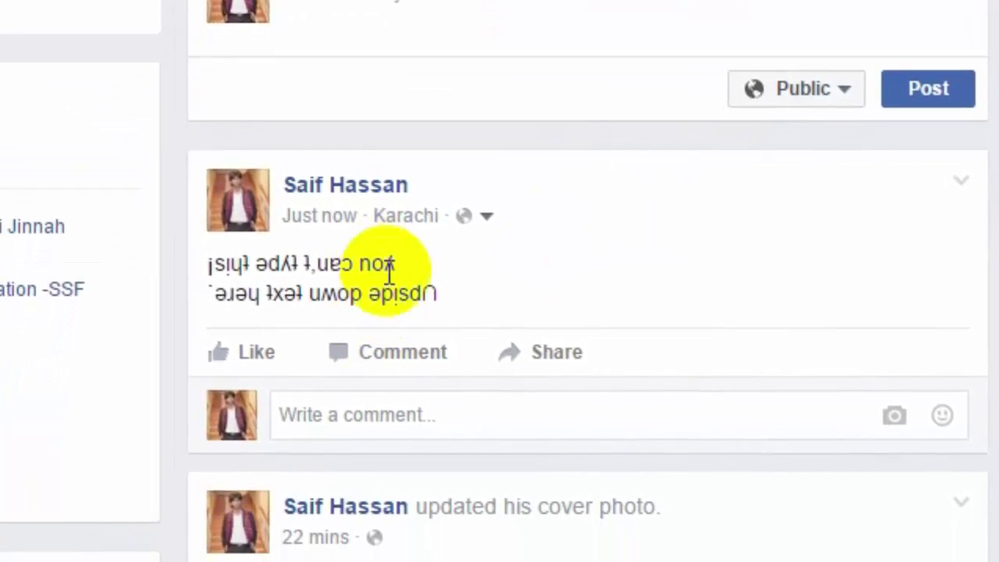
# - Drag-select both lines of the new post, then its second line
pyautogui.moveTo(468, 290); pyautogui.dragTo(211, 252)
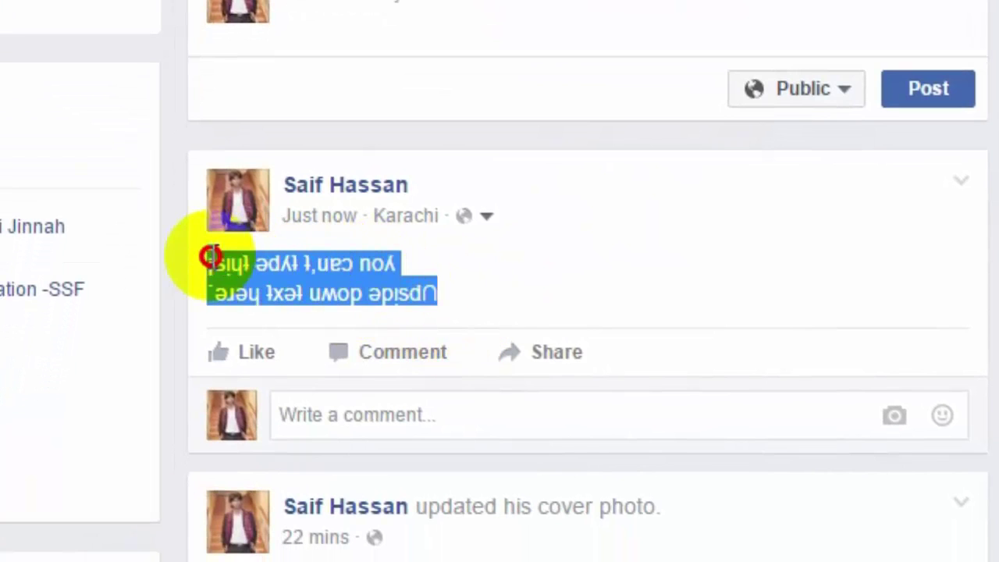
pyautogui.click(328, 283)
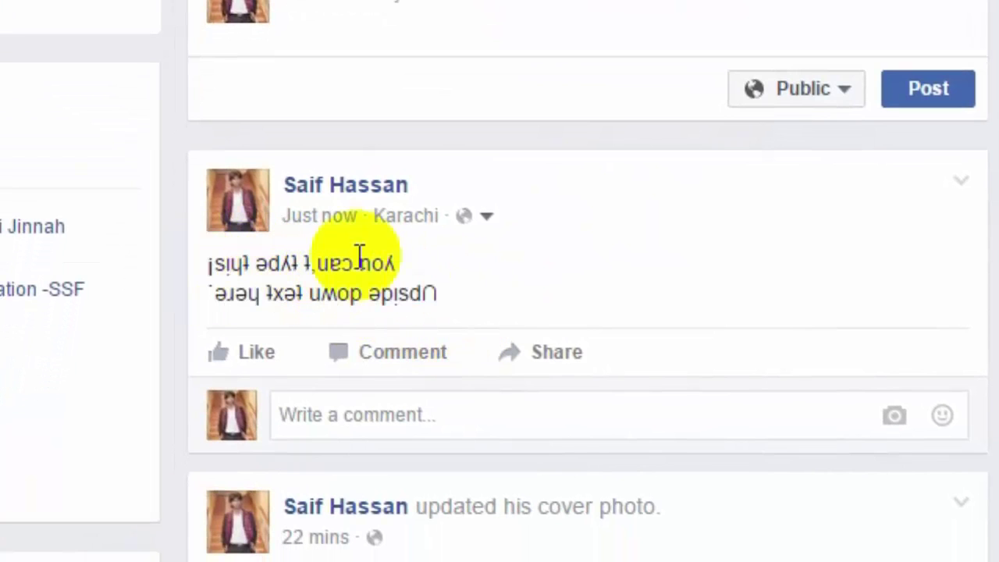
pyautogui.moveTo(362, 287); pyautogui.dragTo(484, 286)
pyautogui.click(481, 281)
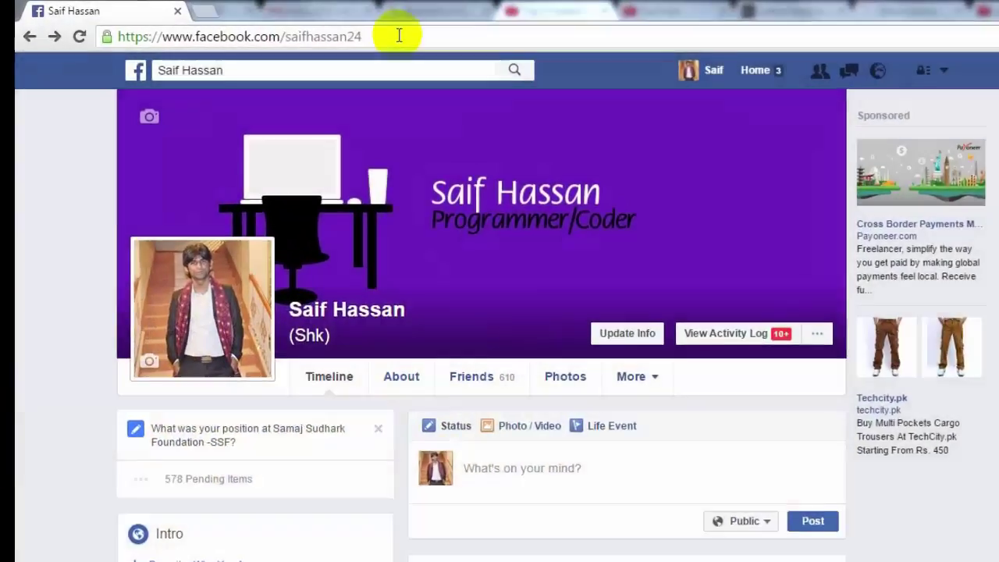
# - Replace the page address with the contentEditable/designMode script prefixed with 'javascript:' and run it
pyautogui.click(396, 31)
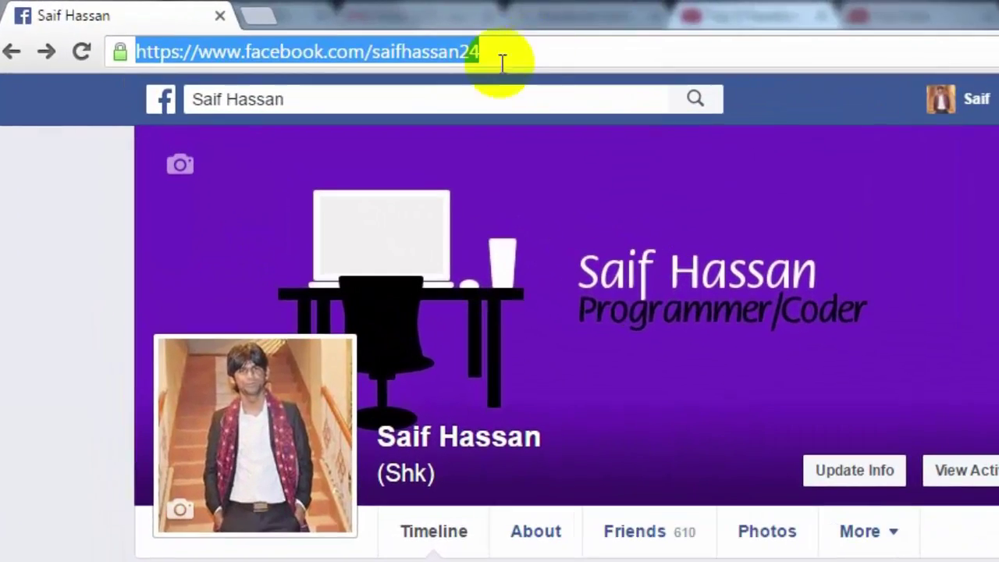
pyautogui.hotkey('ctrl', 'v')
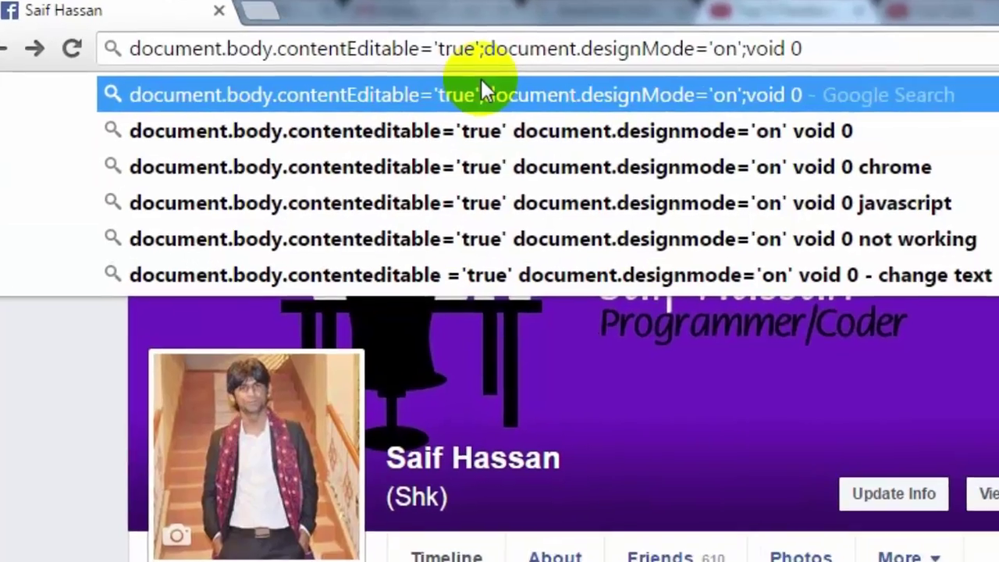
pyautogui.write('javascc')
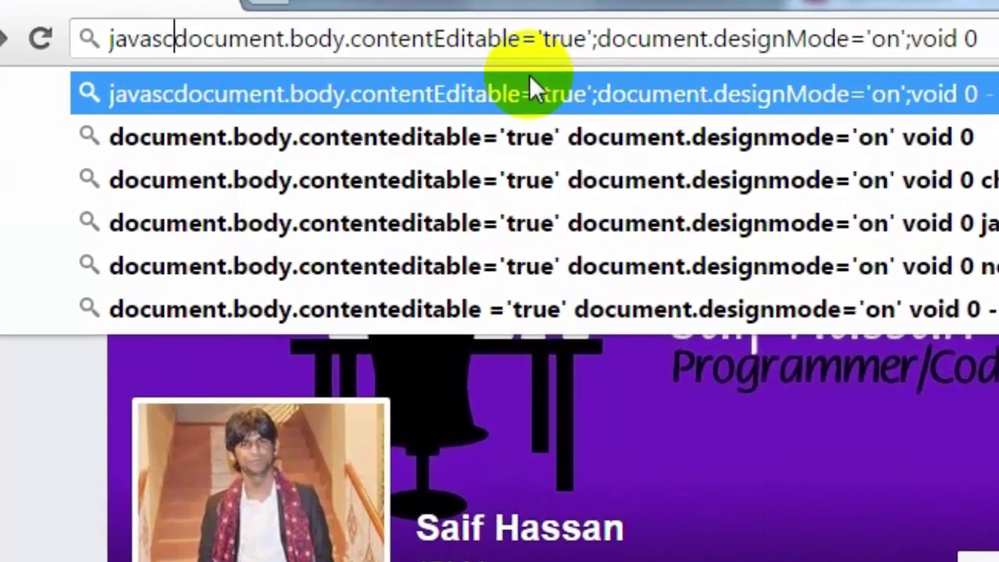
pyautogui.write('ript:')
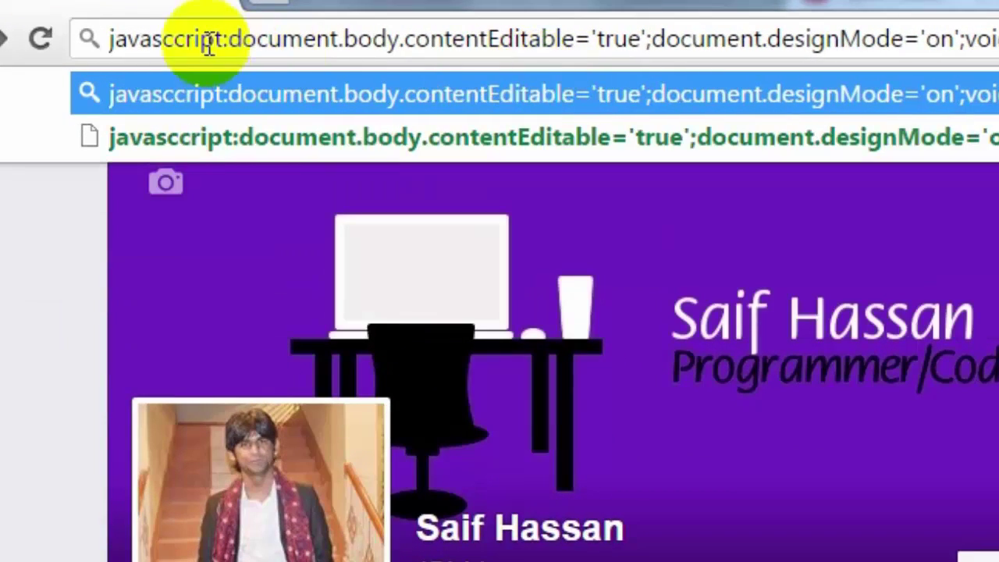
pyautogui.press('Return')
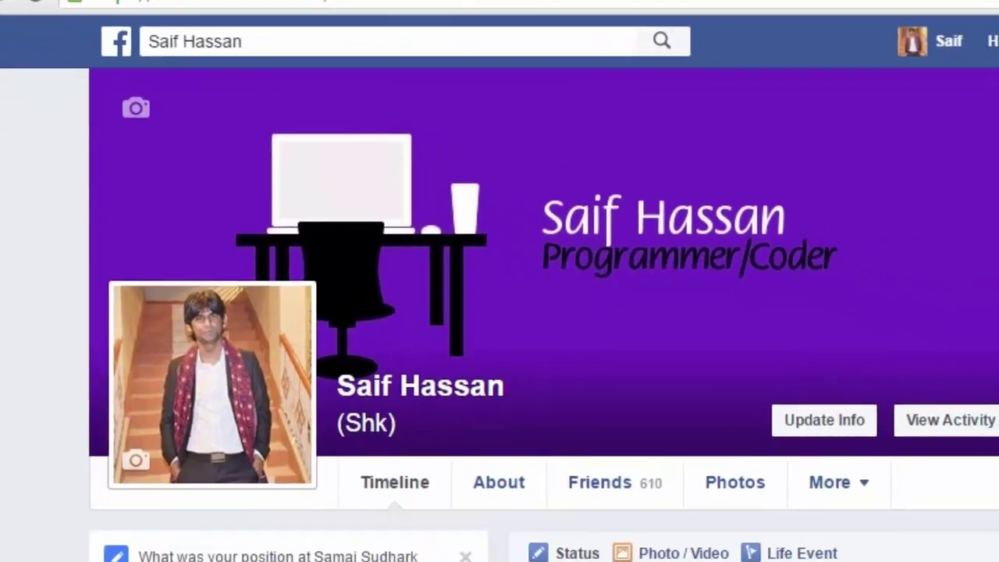
# - Overwrite the Intro line 'Went to govt high school naudero' with 'went harvard uni'
pyautogui.scroll(-4, 257, 437)
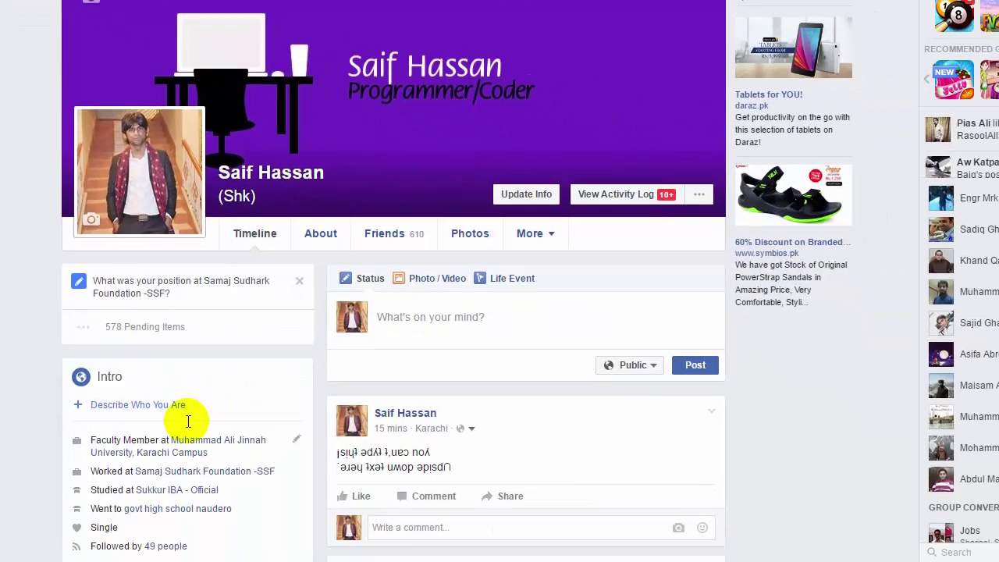
pyautogui.scroll(-2, 188, 424)
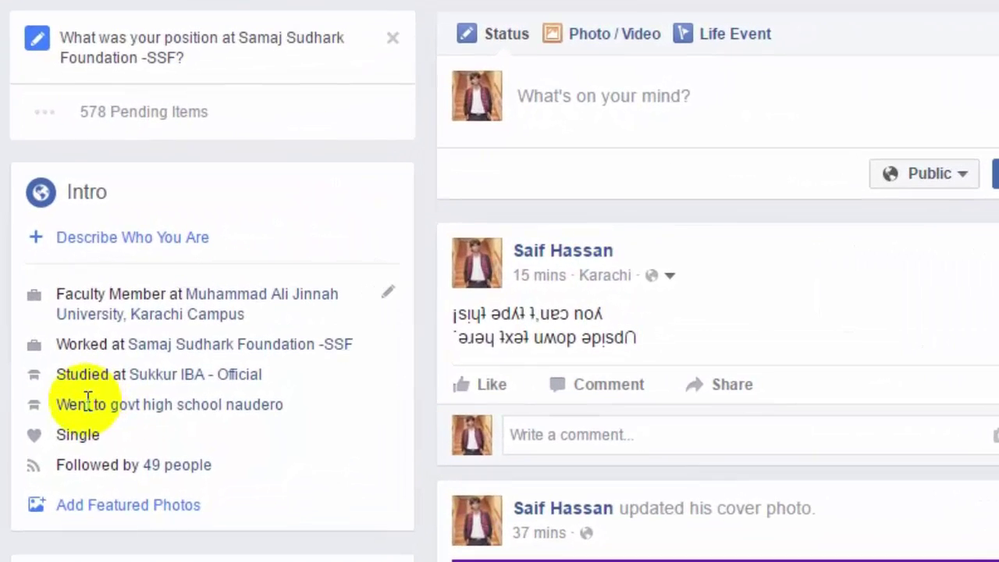
pyautogui.tripleClick(110, 471)
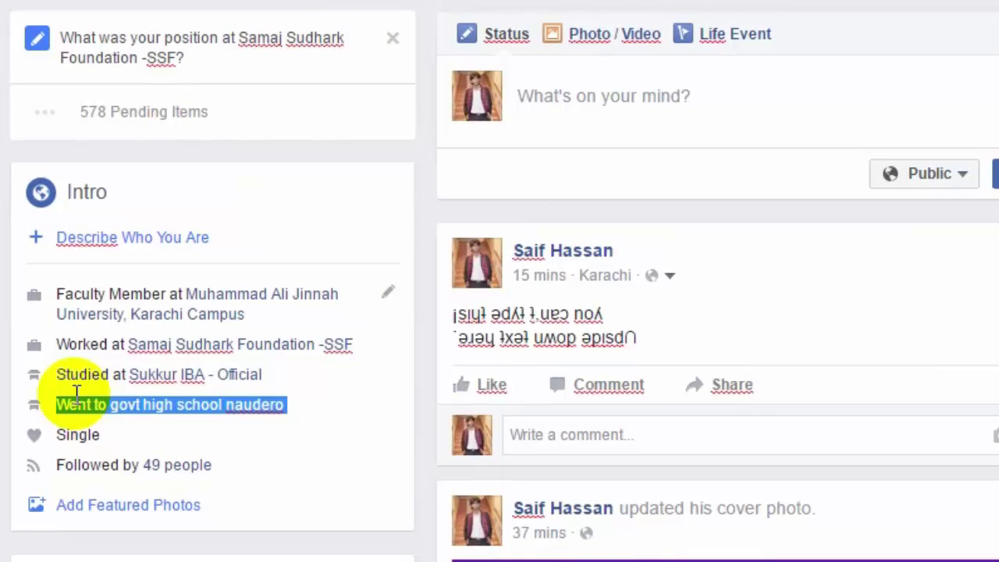
pyautogui.write('went harvard uni')
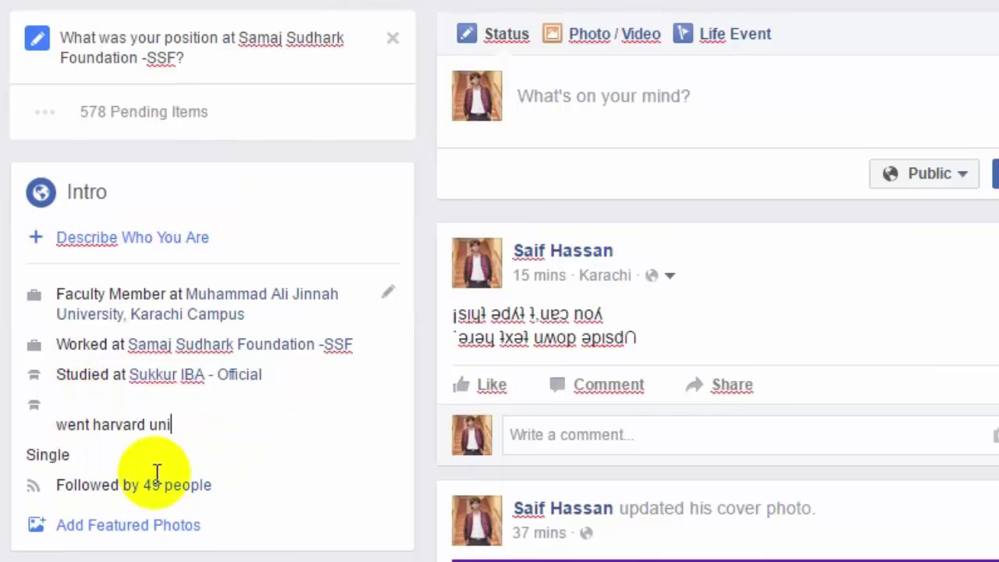
# - Delete the 49 from the Intro's 'Followed by 49 people' line
pyautogui.moveTo(139, 488); pyautogui.dragTo(173, 493)
pyautogui.click(135, 484)
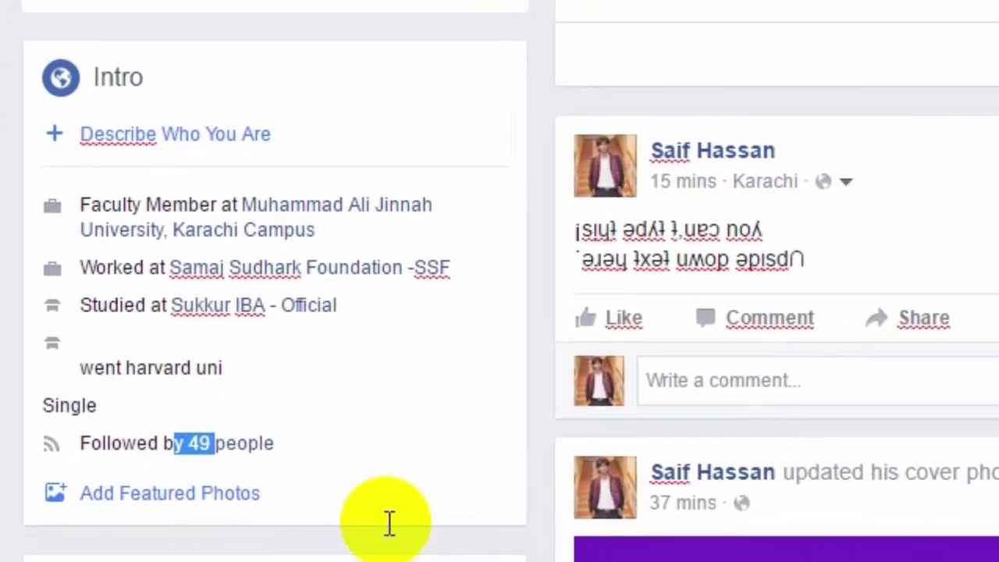
pyautogui.press('BackSpace')
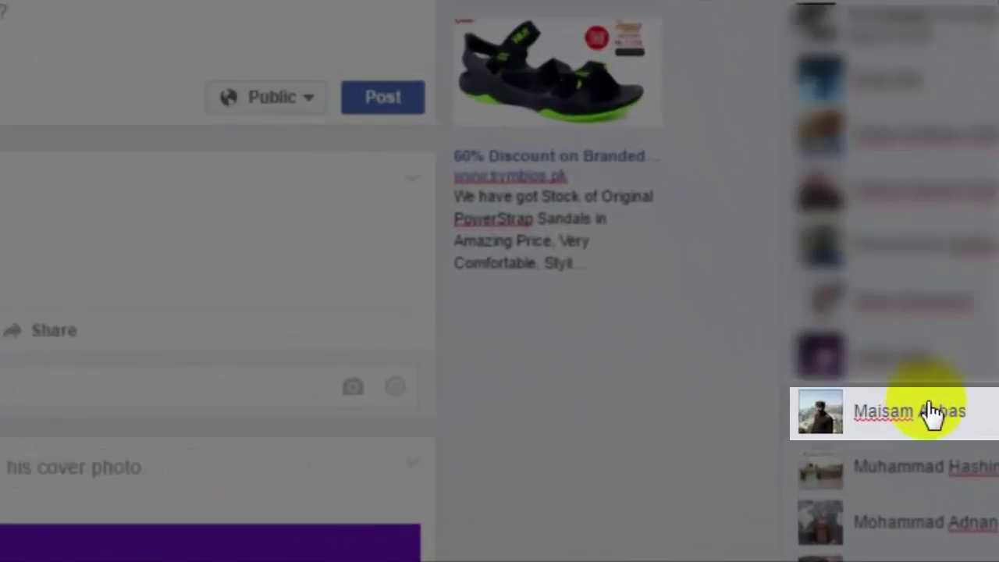
# - Open a friend's chat and overwrite the sent 'what to verify ?' message with 'asvasbahs'
pyautogui.click(889, 404)
pyautogui.scroll(-6, 874, 394)
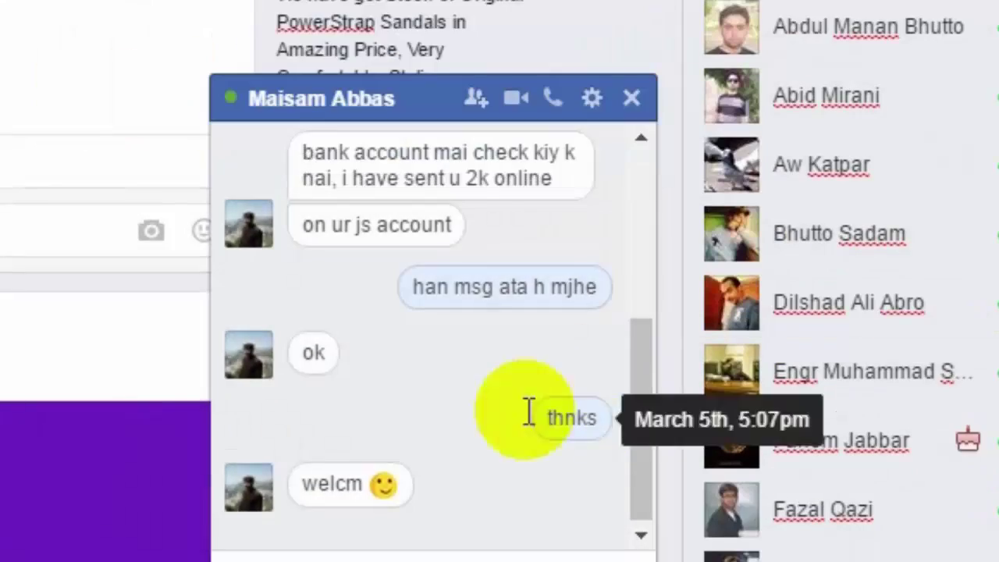
pyautogui.scroll(5, 508, 459)
pyautogui.tripleClick(461, 434)
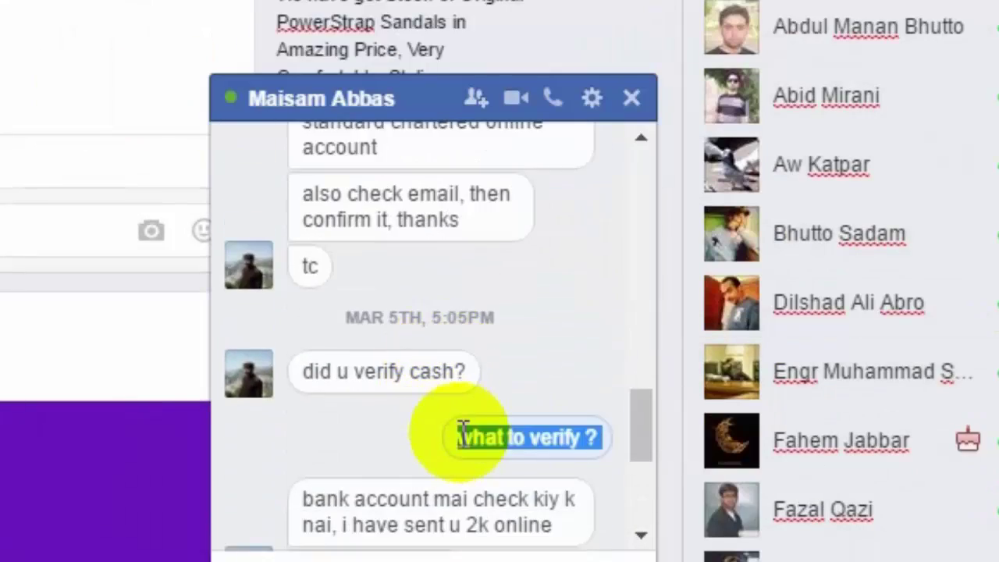
pyautogui.write('asvasbahs')
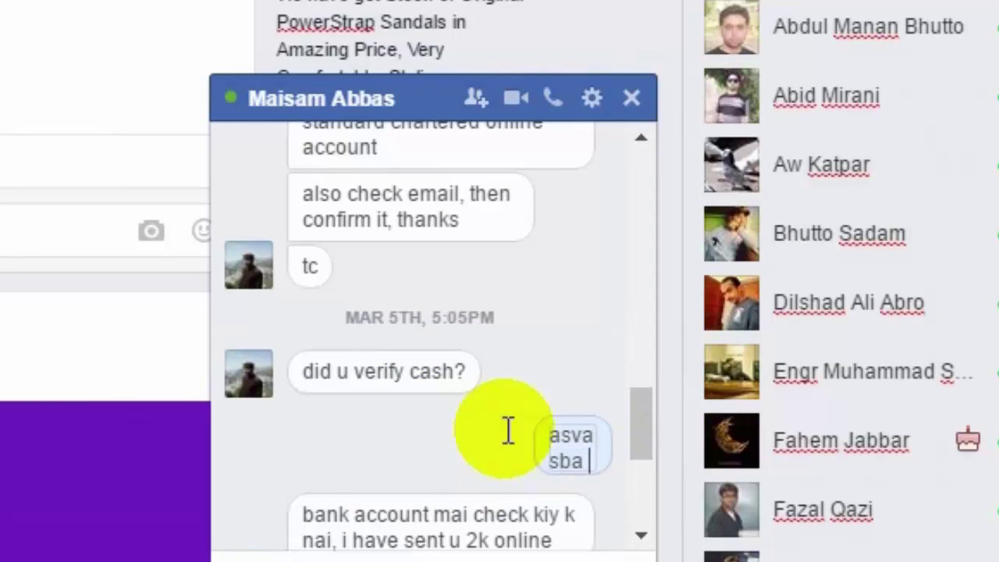